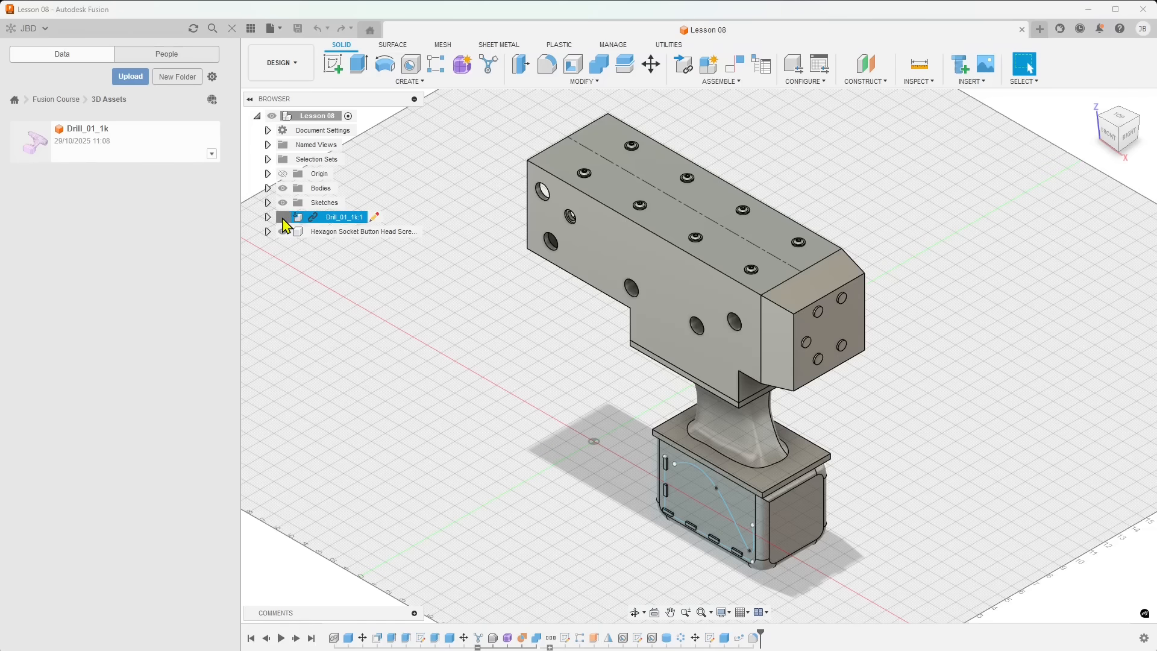
# - Briefly show the Drill_01_1k reference, hide it again, and examine the drill model from several sides
pyautogui.click(283, 217)
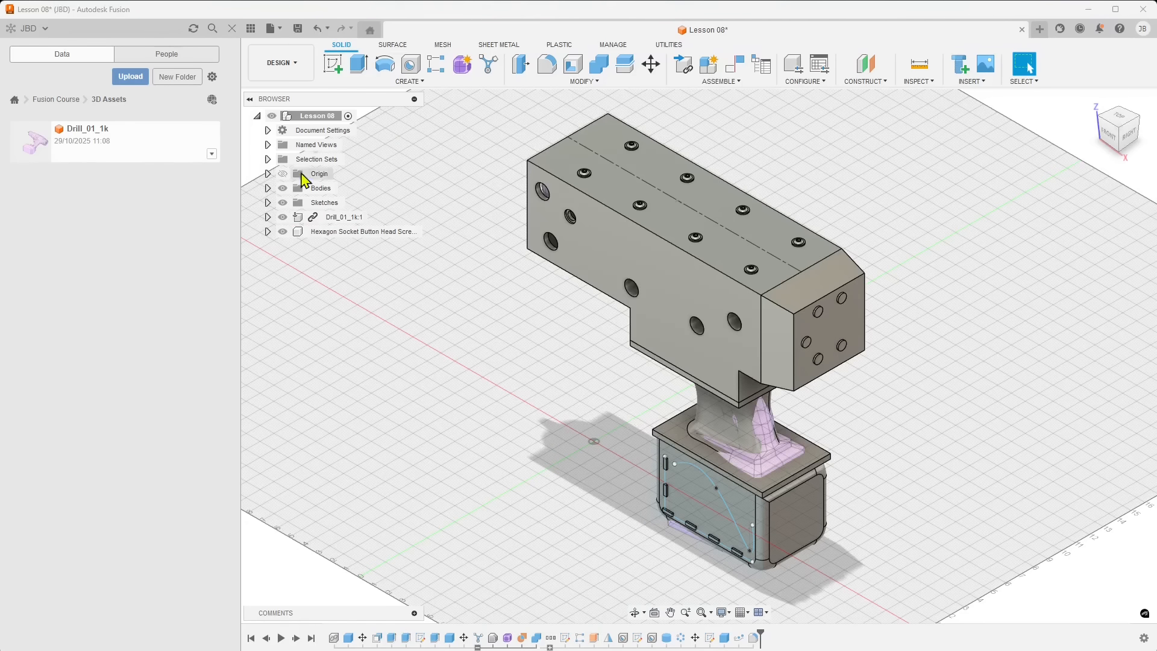
pyautogui.click(282, 217)
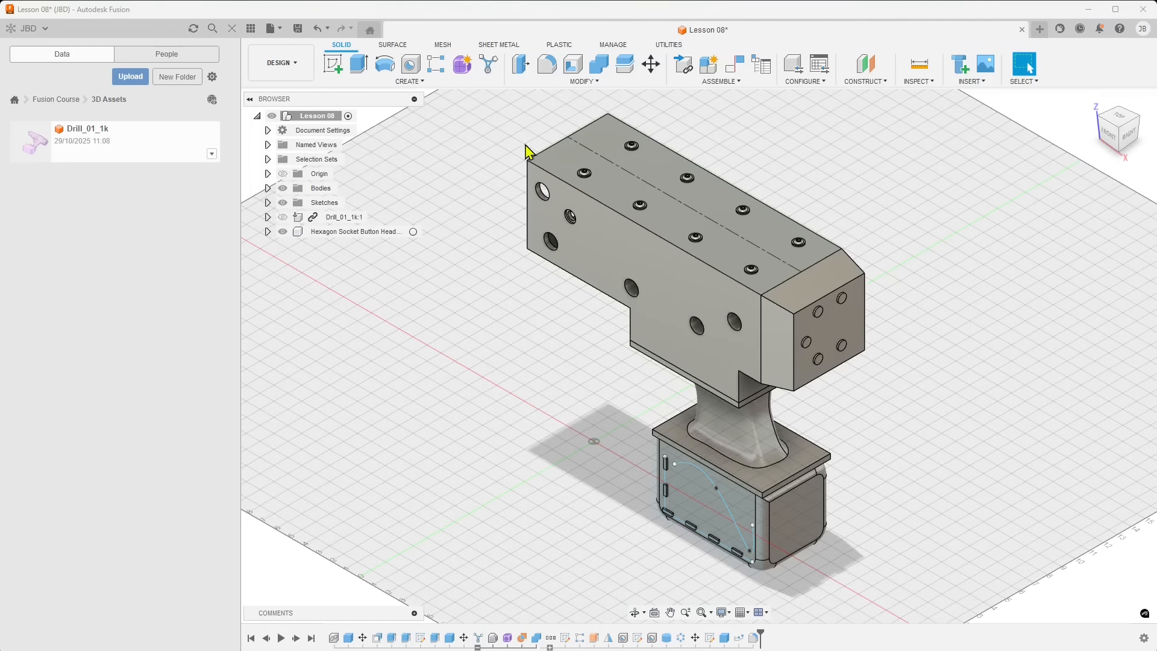
pyautogui.keyDown('shift'); pyautogui.moveTo(548, 404); pyautogui.dragTo(744, 188, button='middle'); pyautogui.keyUp('shift')
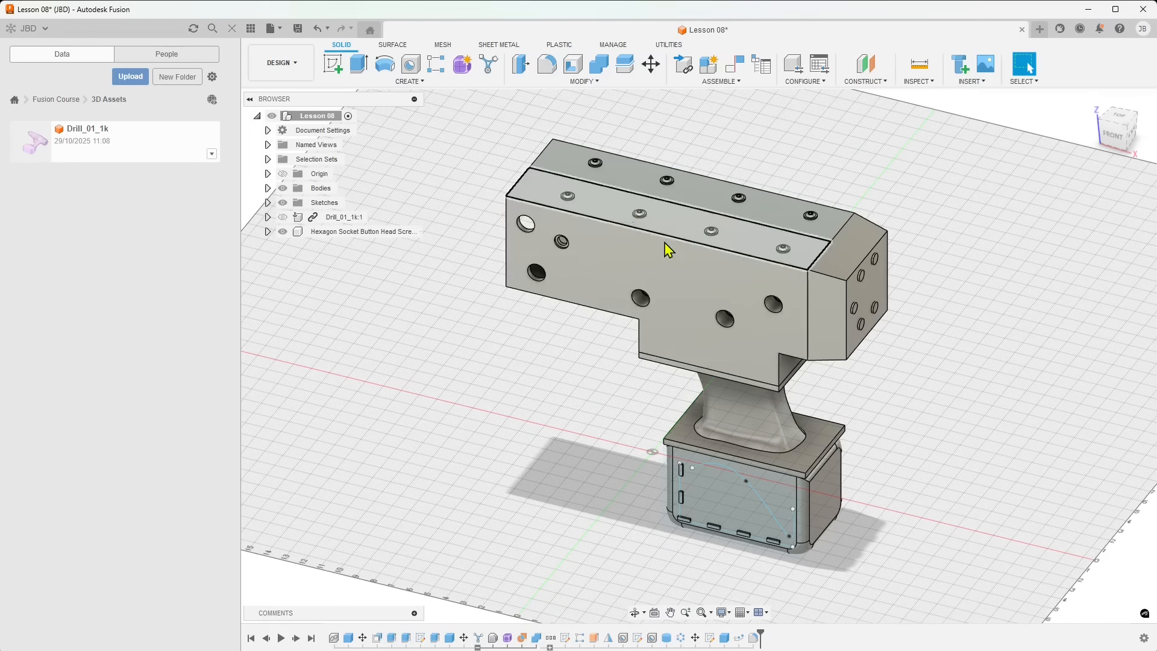
pyautogui.moveTo(667, 343)
pyautogui.keyDown('shift'); pyautogui.mouseDown(button='middle')
pyautogui.moveTo(569, 328)
pyautogui.moveTo(657, 347)
pyautogui.moveTo(666, 331)
pyautogui.mouseUp(button='middle'); pyautogui.keyUp('shift')
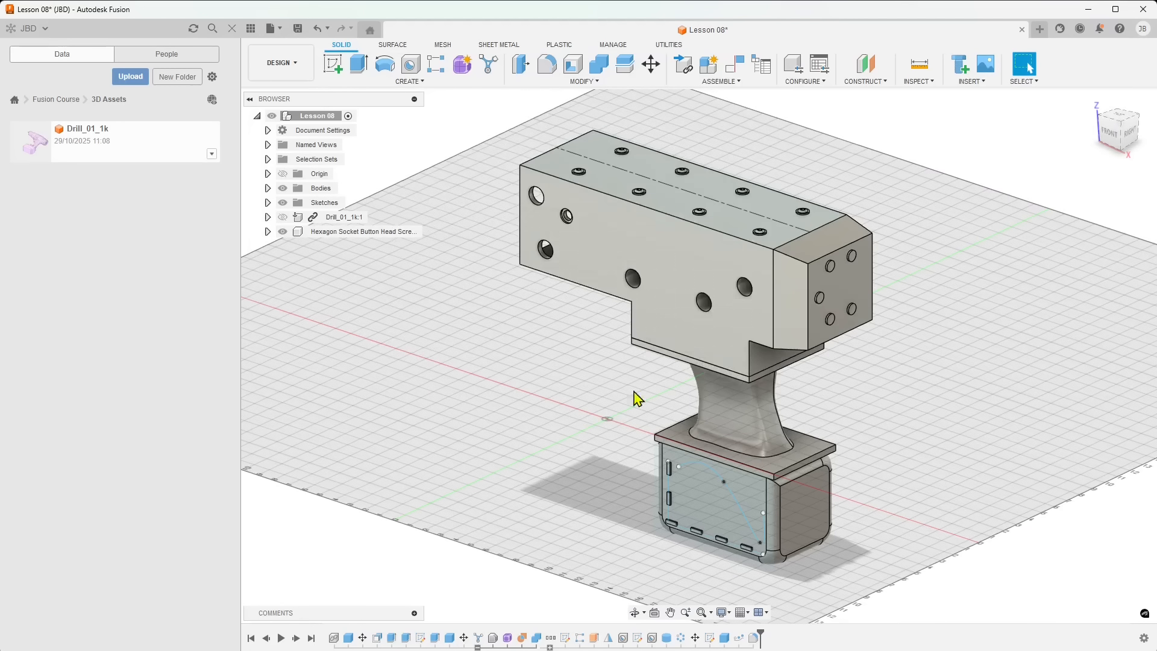
pyautogui.keyDown('shift'); pyautogui.moveTo(657, 410); pyautogui.dragTo(600, 403, button='middle'); pyautogui.keyUp('shift')
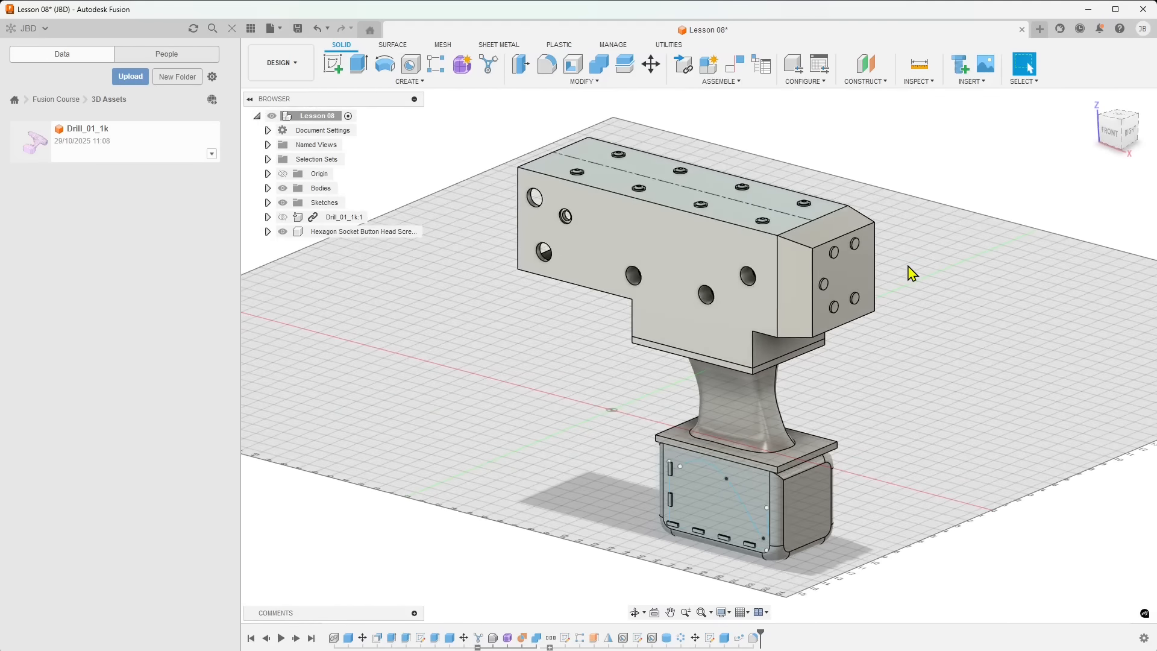
pyautogui.scroll(-1, 909, 271)
pyautogui.scroll(1, 911, 265)
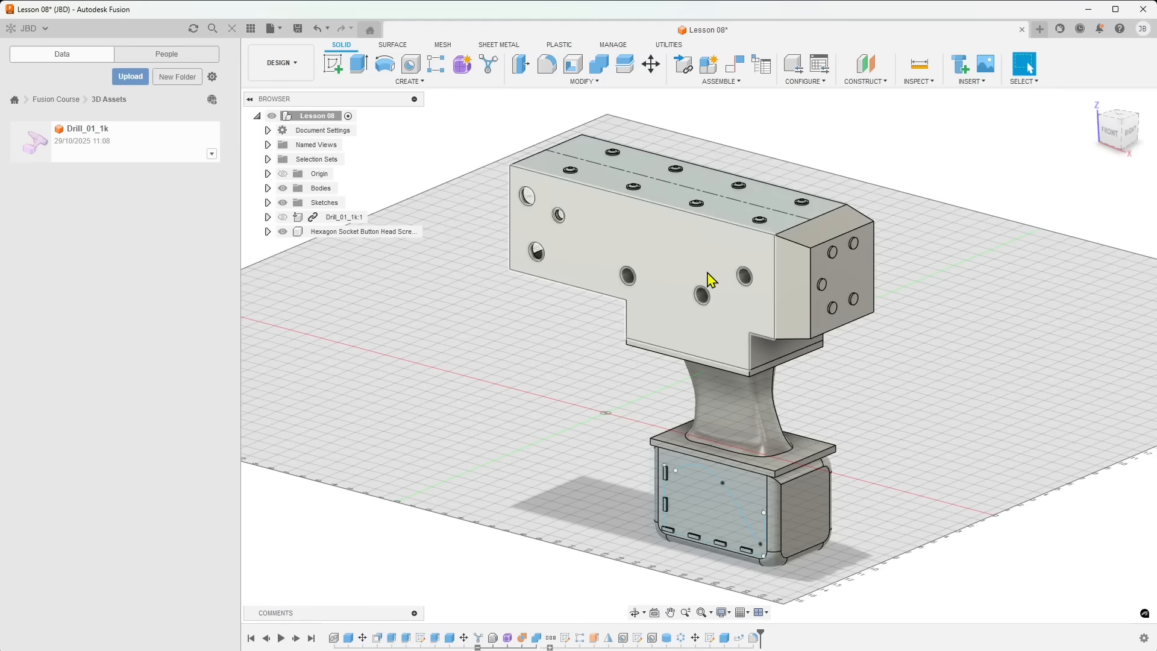
pyautogui.keyDown('shift'); pyautogui.moveTo(711, 280); pyautogui.dragTo(473, 159, button='middle'); pyautogui.keyUp('shift')
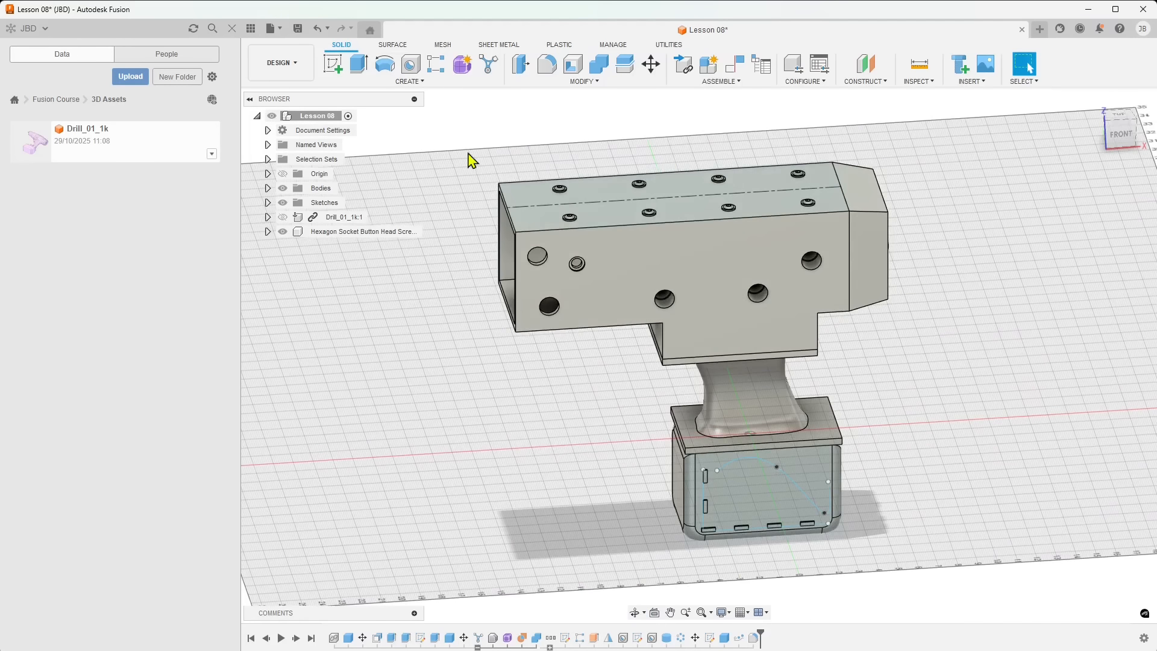
# - Close the Lesson 08 design and start a Derive in Lesson 09 with Lesson 08 from the Fusion Course project as source
pyautogui.click(1022, 30)
pyautogui.click(633, 345)
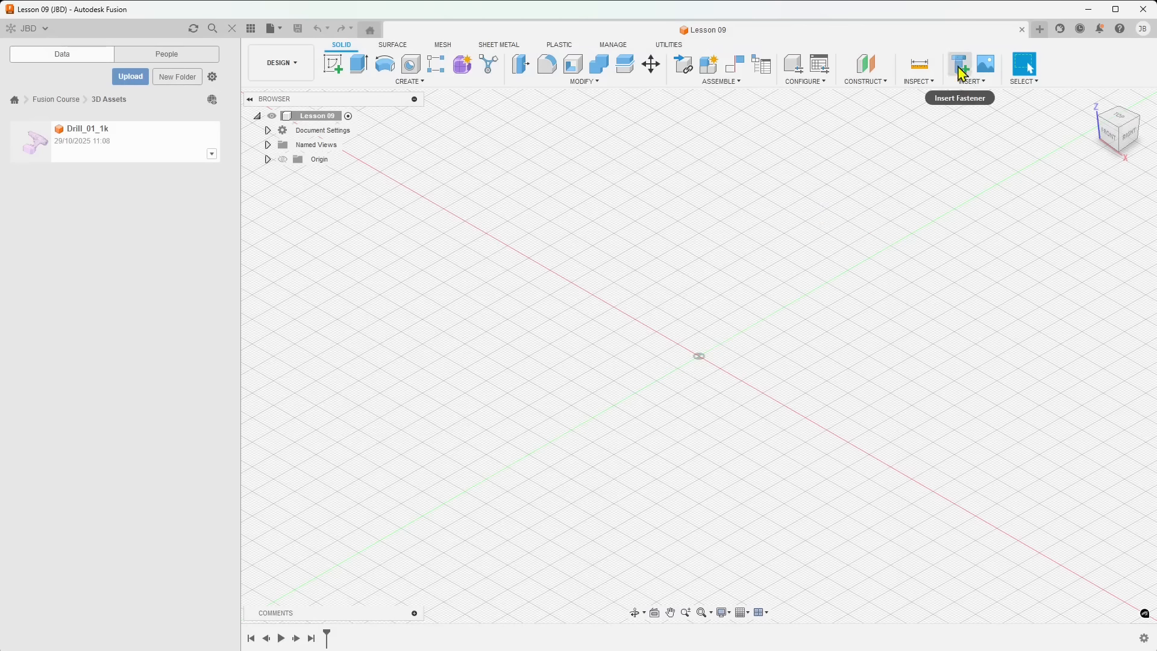
pyautogui.click(971, 80)
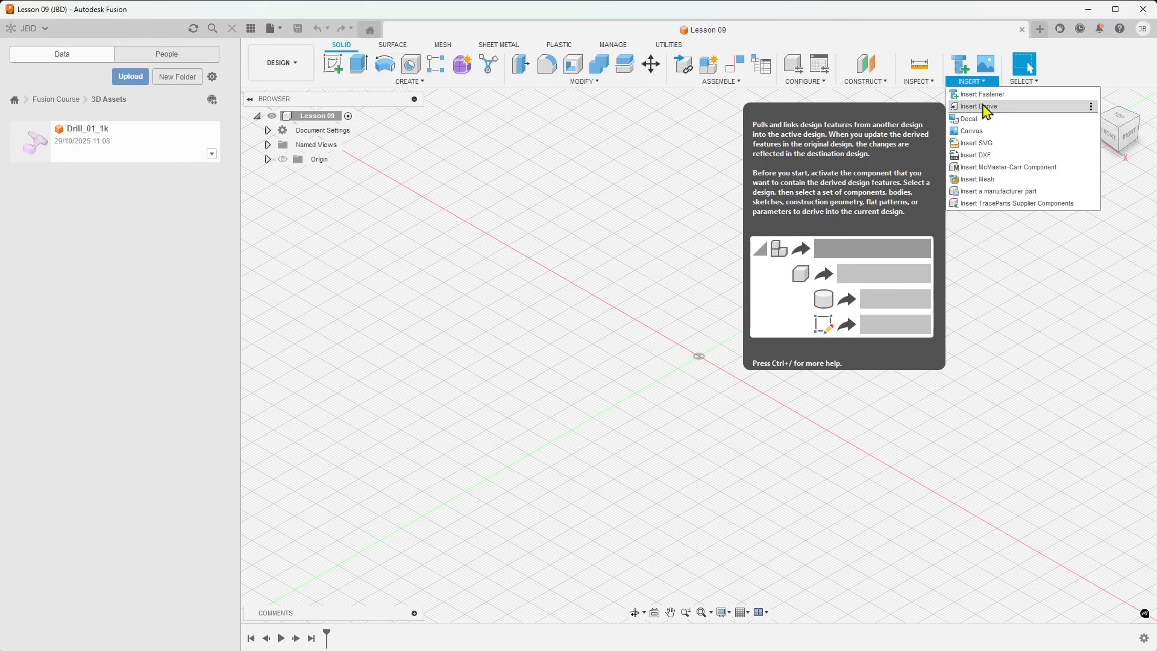
pyautogui.click(967, 109)
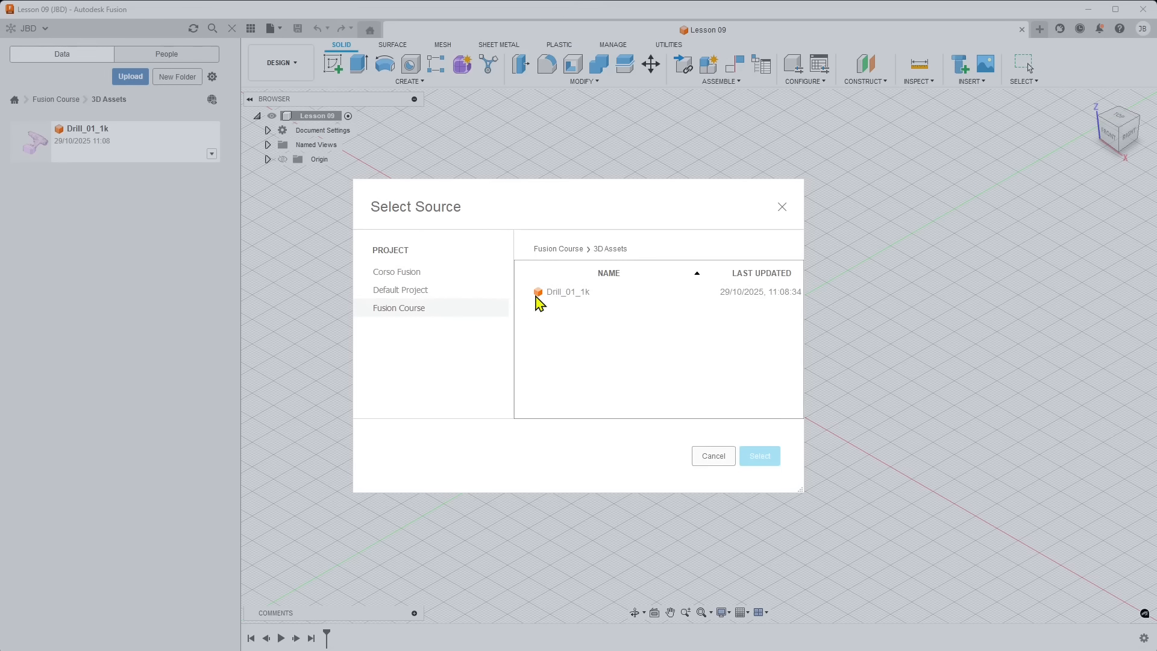
pyautogui.click(564, 251)
pyautogui.scroll(-2, 578, 382)
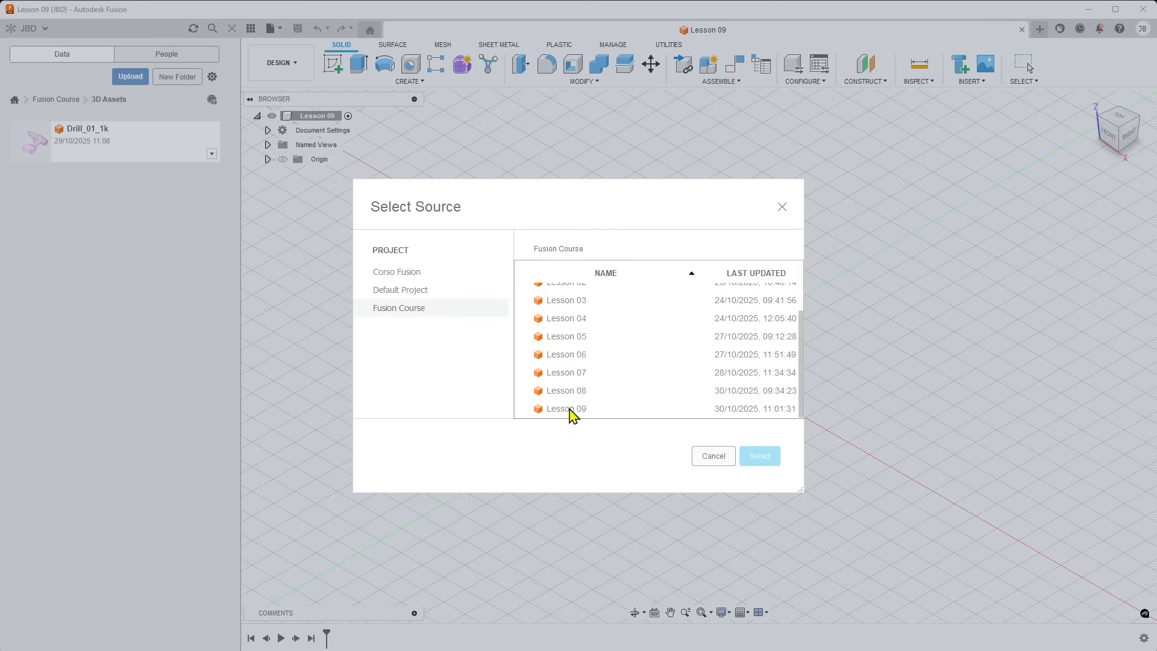
pyautogui.click(574, 390)
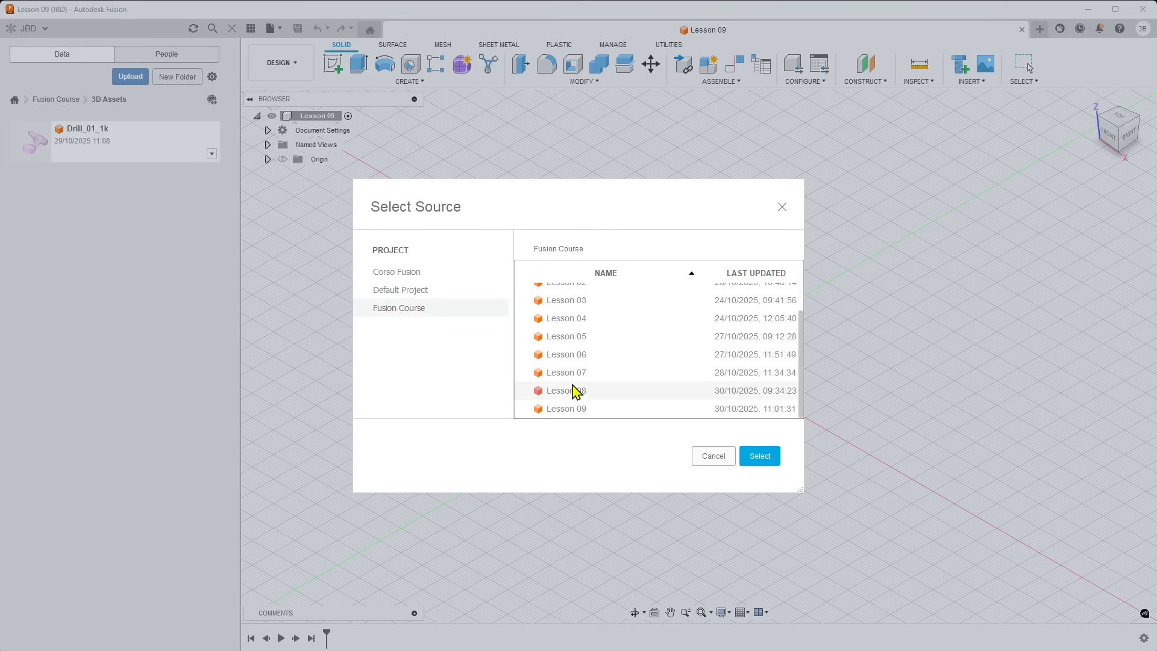
pyautogui.click(764, 458)
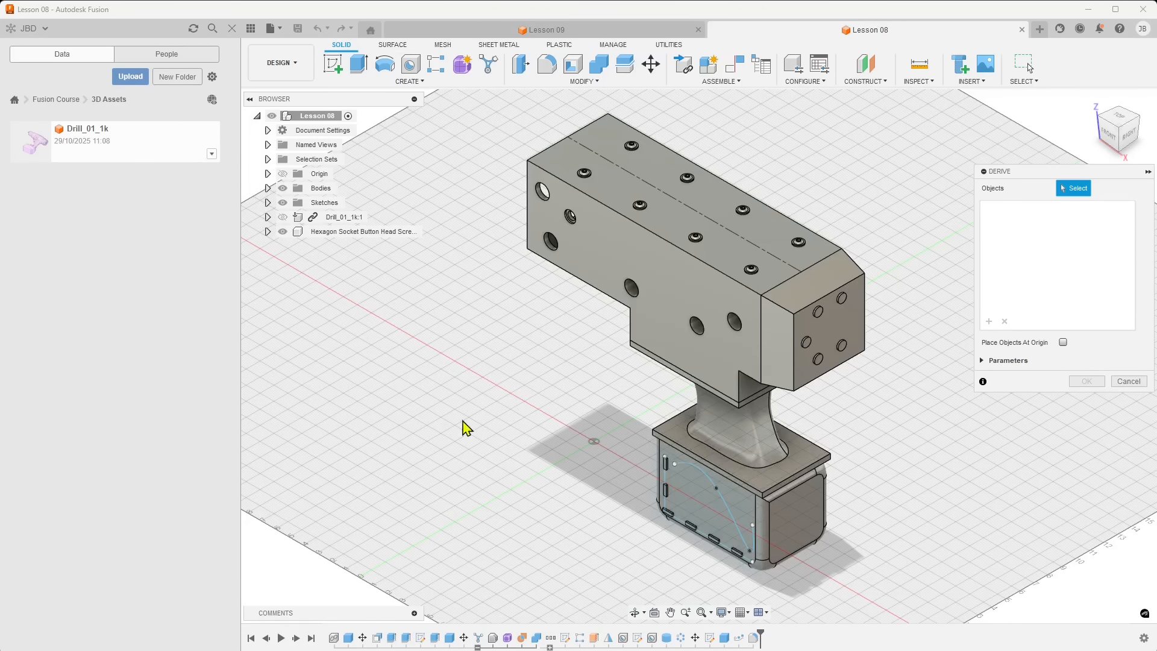
# - Derive the battery-base body Body2 and Sketch7 from Lesson 08 into the Lesson 09 design
pyautogui.click(824, 487)
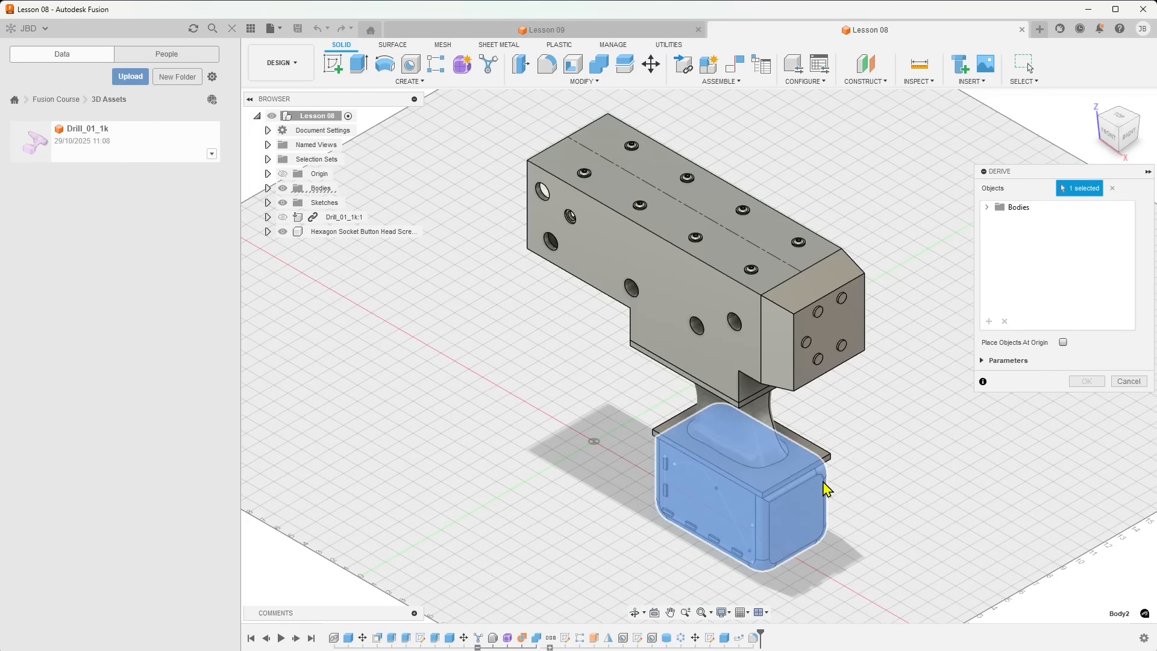
pyautogui.click(268, 232)
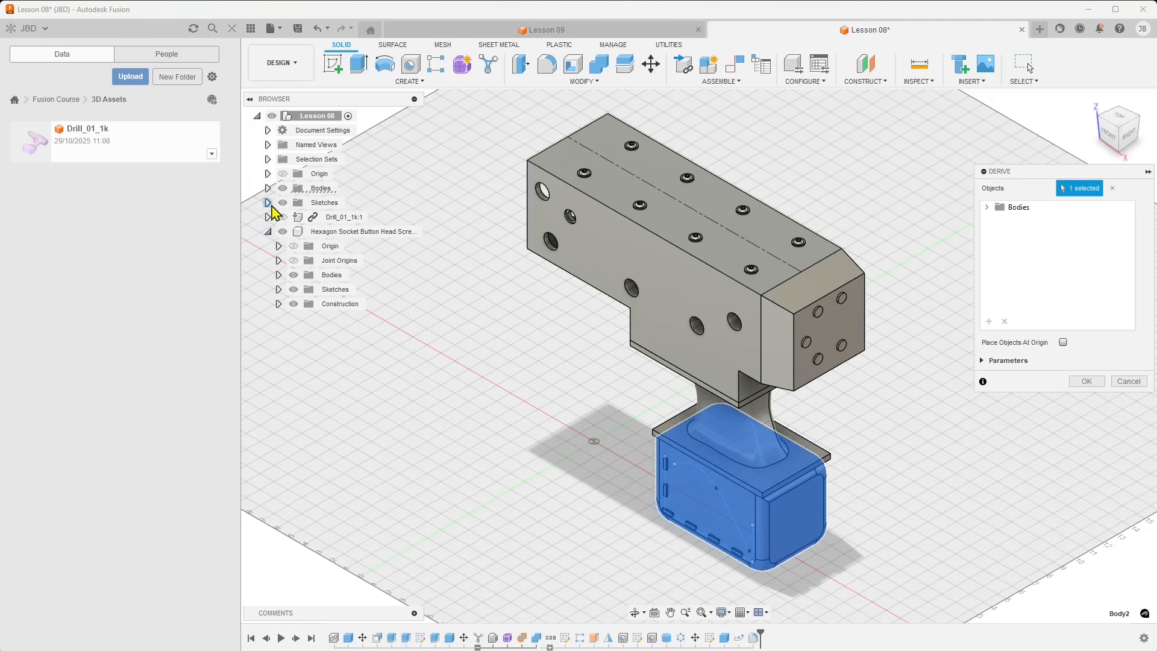
pyautogui.click(268, 203)
pyautogui.click(335, 266)
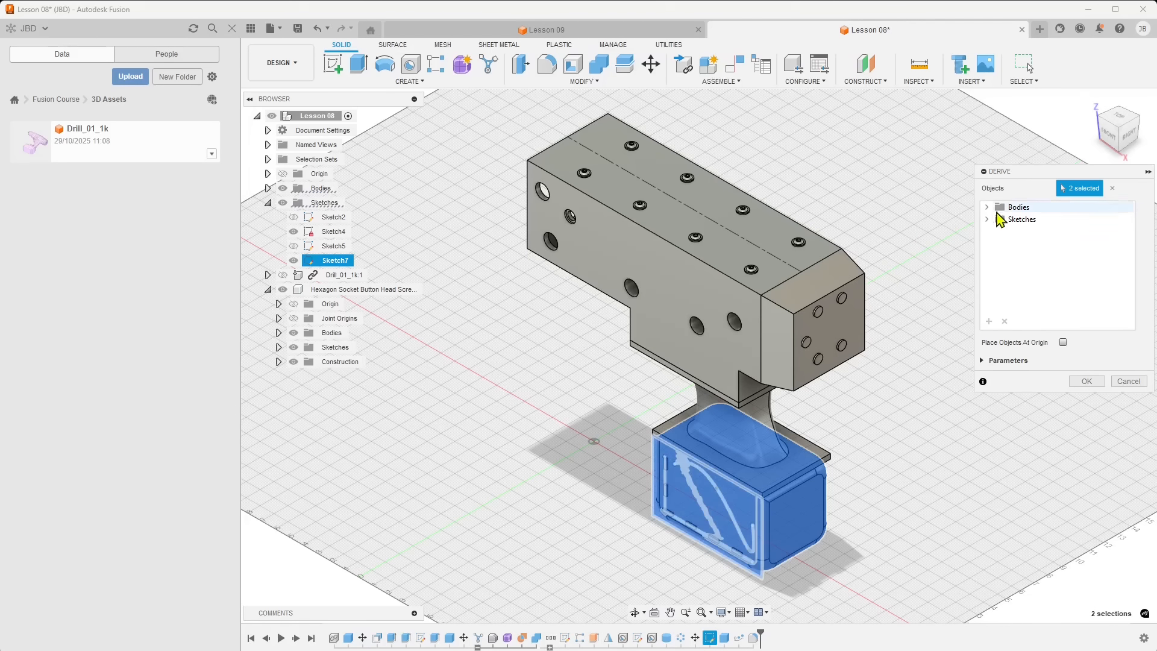
pyautogui.click(986, 206)
pyautogui.click(986, 230)
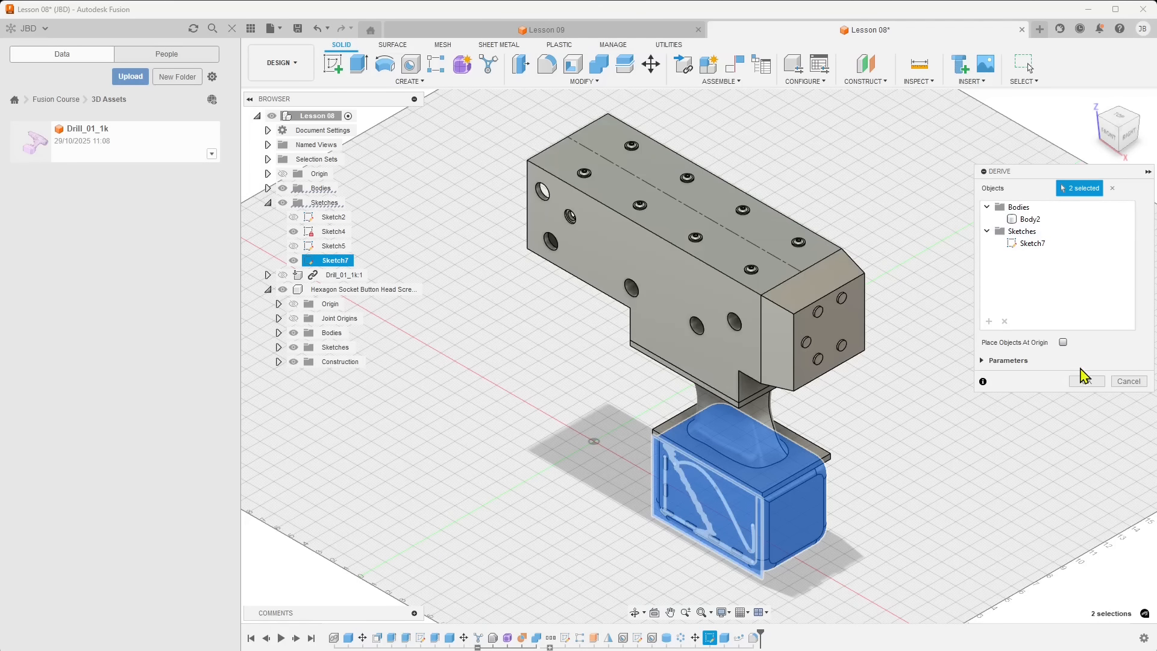
pyautogui.click(1085, 380)
pyautogui.scroll(-3, 654, 321)
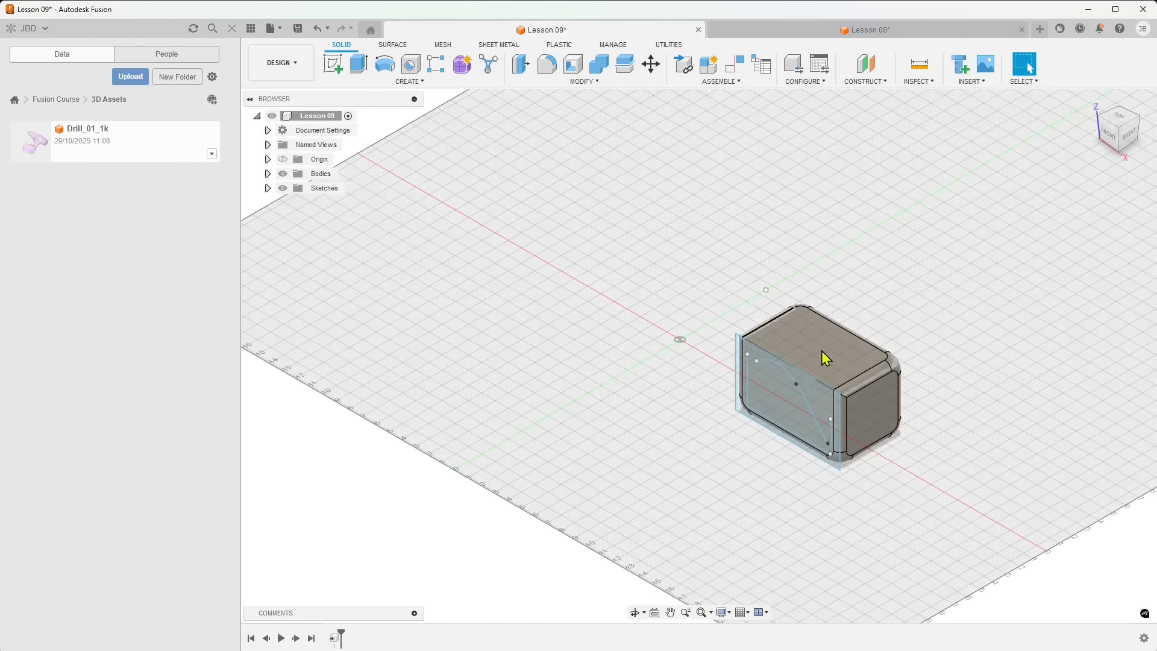
# - Examine the derived body and sketch entries in the browser and the matching geometry from different angles
pyautogui.click(267, 188)
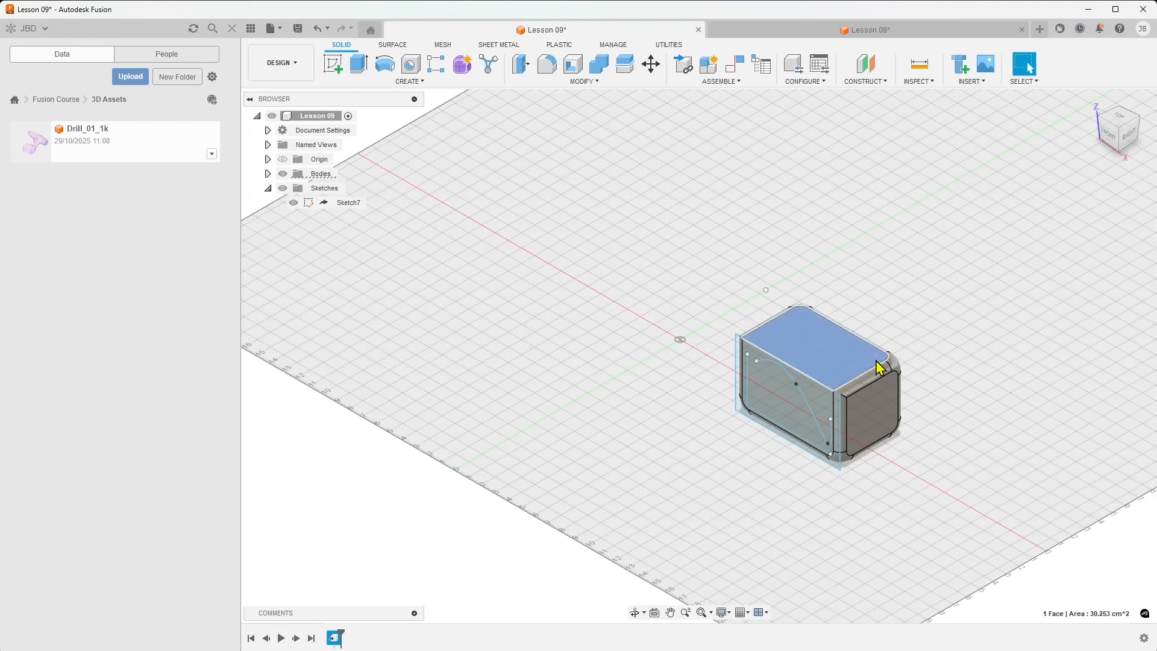
pyautogui.click(884, 391)
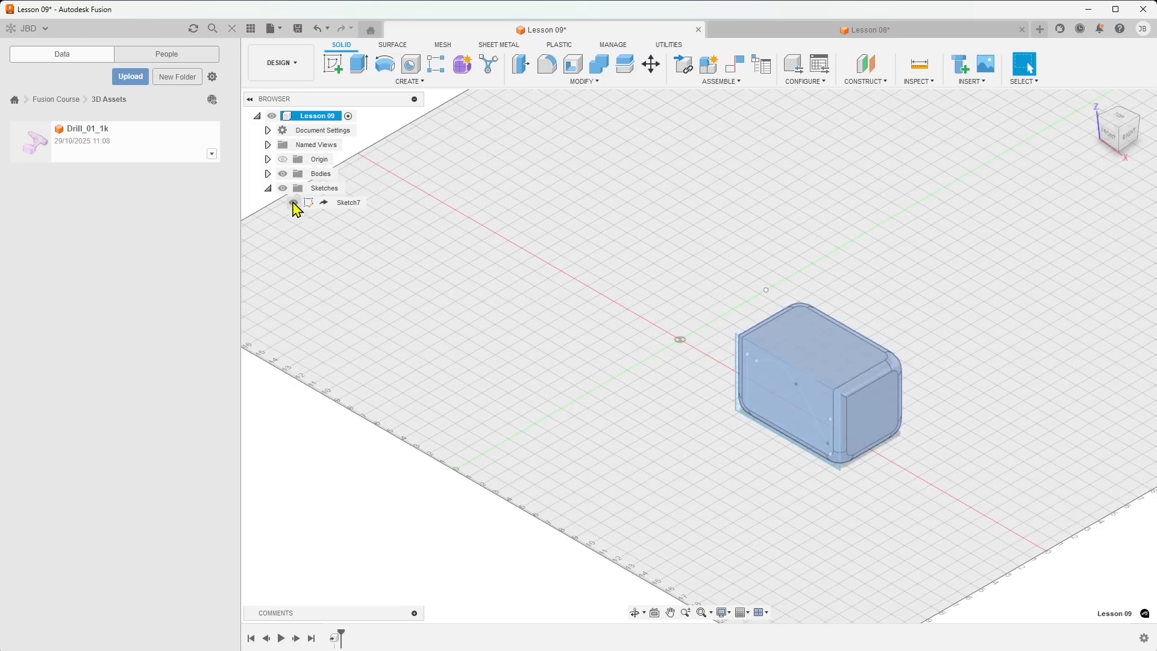
pyautogui.click(267, 173)
pyautogui.click(348, 217)
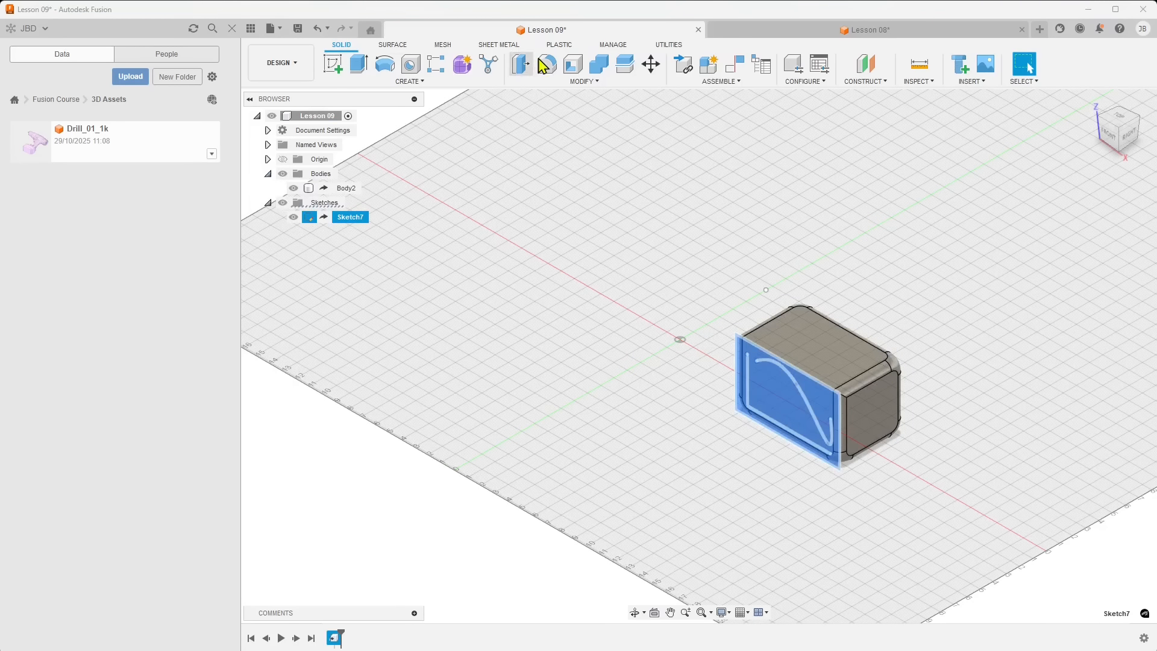
pyautogui.click(640, 364)
pyautogui.keyDown('shift'); pyautogui.moveTo(637, 413); pyautogui.dragTo(707, 432, button='middle'); pyautogui.keyUp('shift')
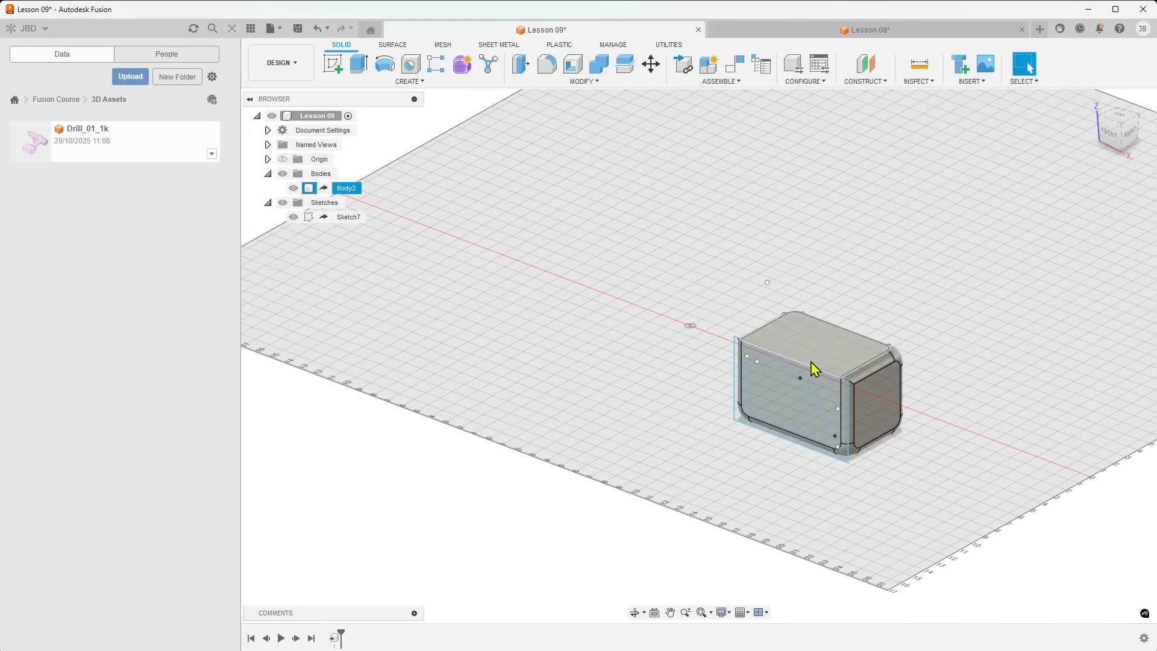
pyautogui.keyDown('shift'); pyautogui.moveTo(785, 435); pyautogui.dragTo(705, 425, button='middle'); pyautogui.keyUp('shift')
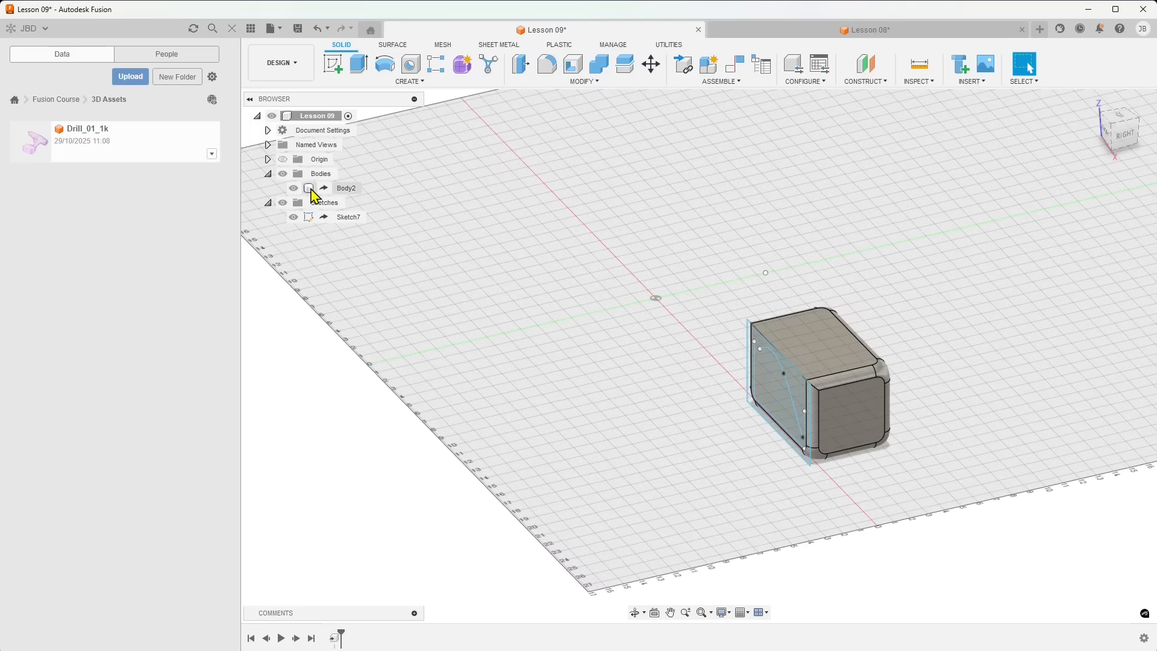
# - Extrude the top face of the derived body upward 4 cm as a thin-walled extension joined to it
pyautogui.click(817, 346)
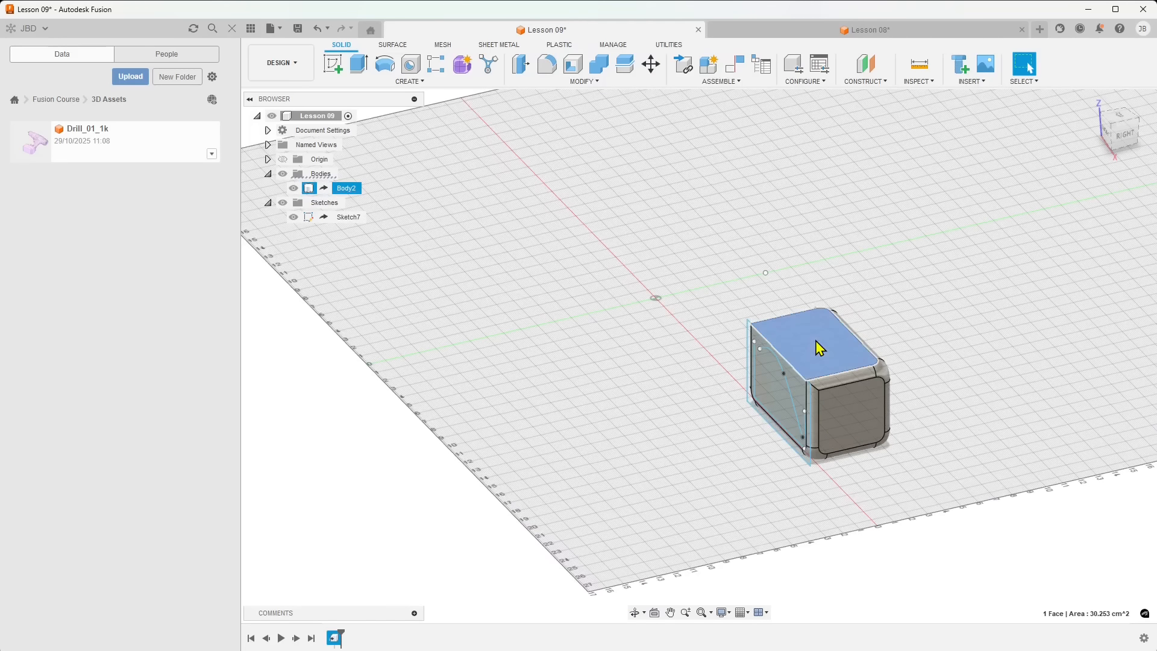
pyautogui.press('e')
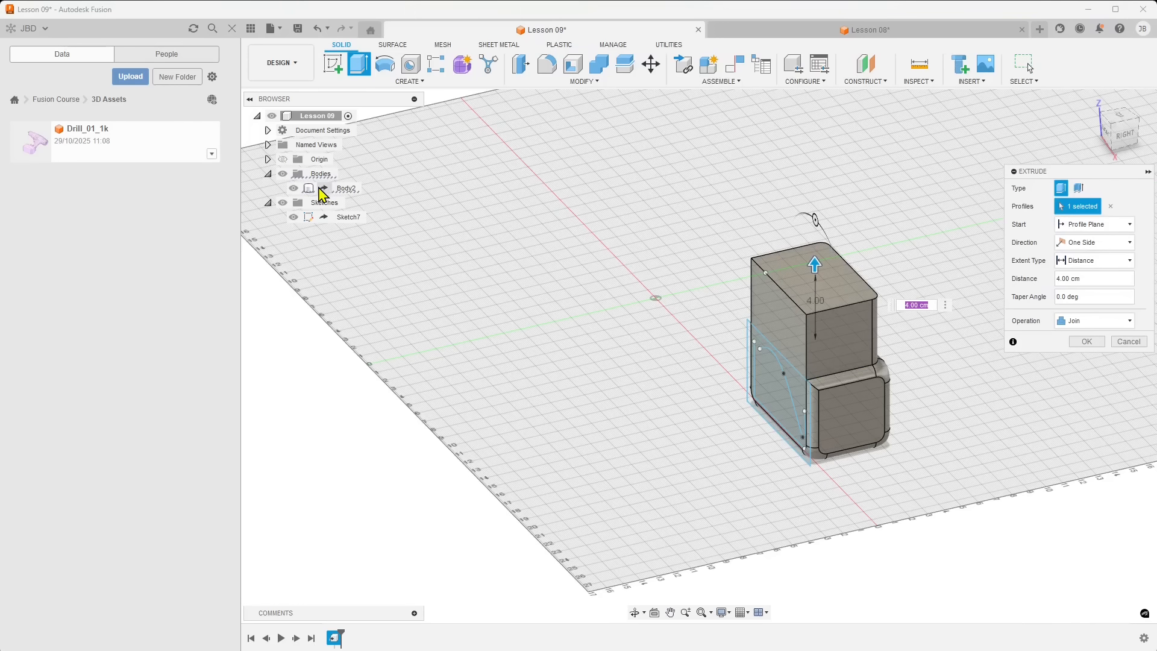
pyautogui.click(1078, 188)
pyautogui.click(1086, 396)
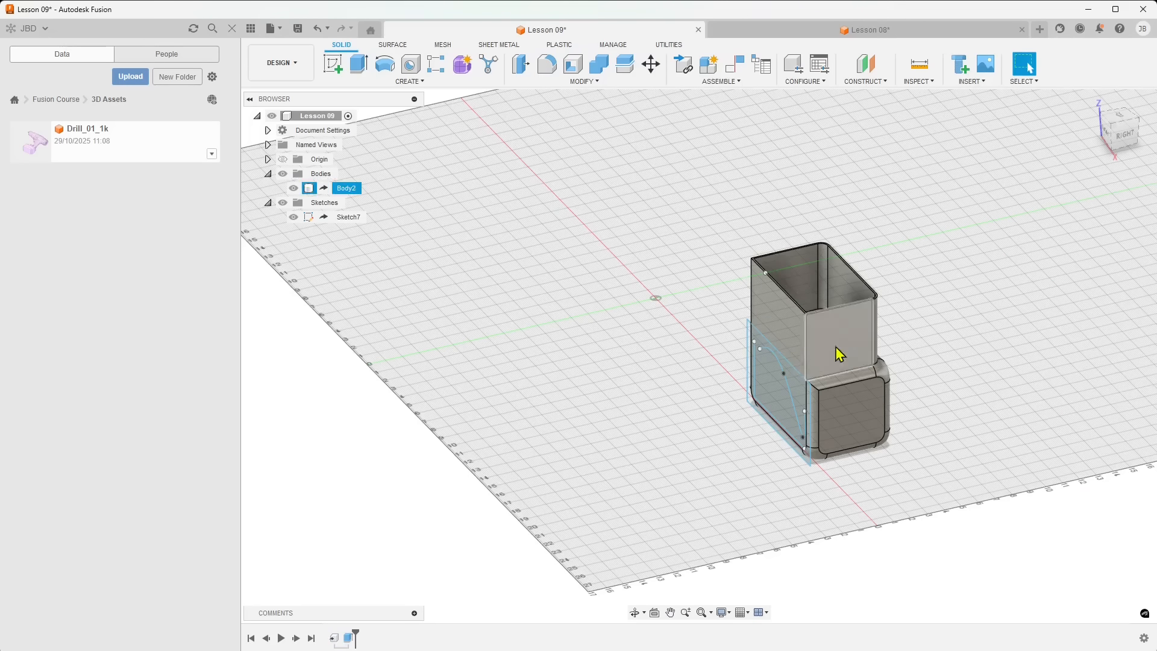
# - Extrude one side face of the thin-walled extension outward 8 cm, joined to the body
pyautogui.keyDown('shift'); pyautogui.moveTo(801, 413); pyautogui.dragTo(815, 349, button='middle'); pyautogui.keyUp('shift')
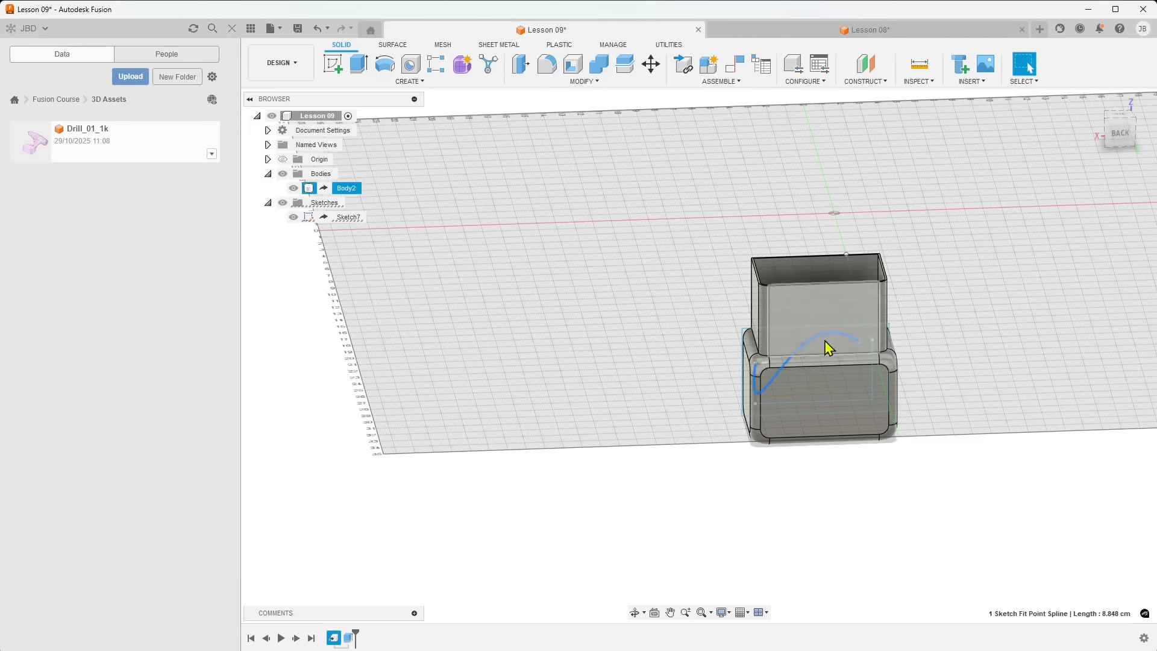
pyautogui.click(826, 344)
pyautogui.keyDown('shift'); pyautogui.moveTo(895, 395); pyautogui.dragTo(803, 403, button='middle'); pyautogui.keyUp('shift')
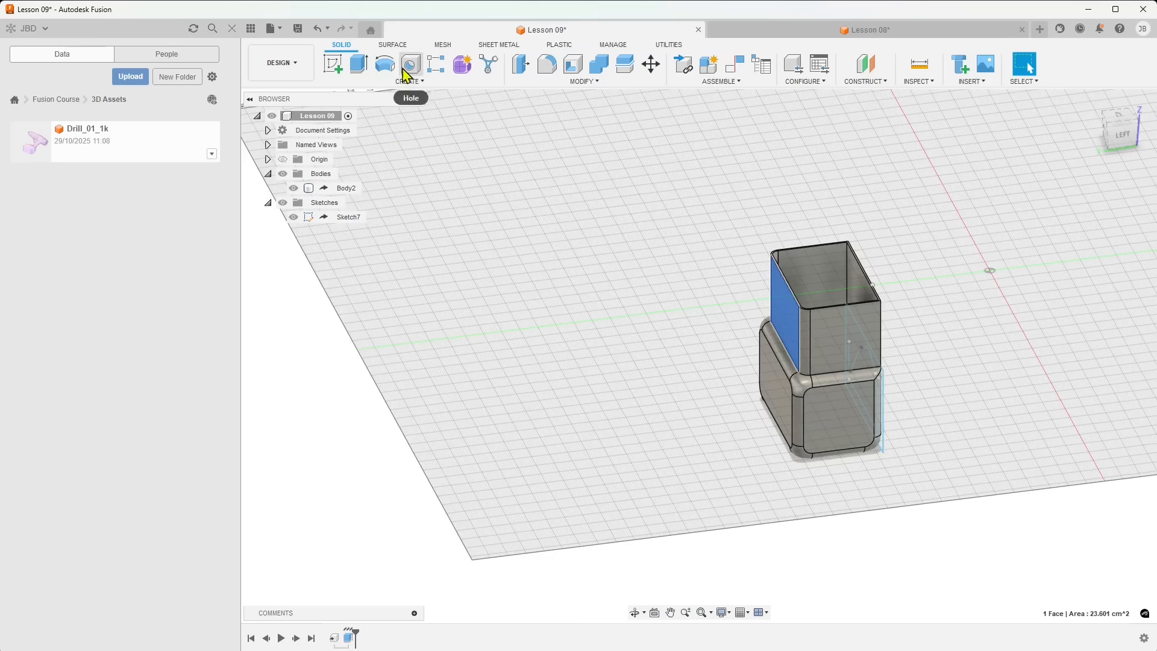
pyautogui.click(358, 63)
pyautogui.moveTo(765, 314); pyautogui.dragTo(581, 331)
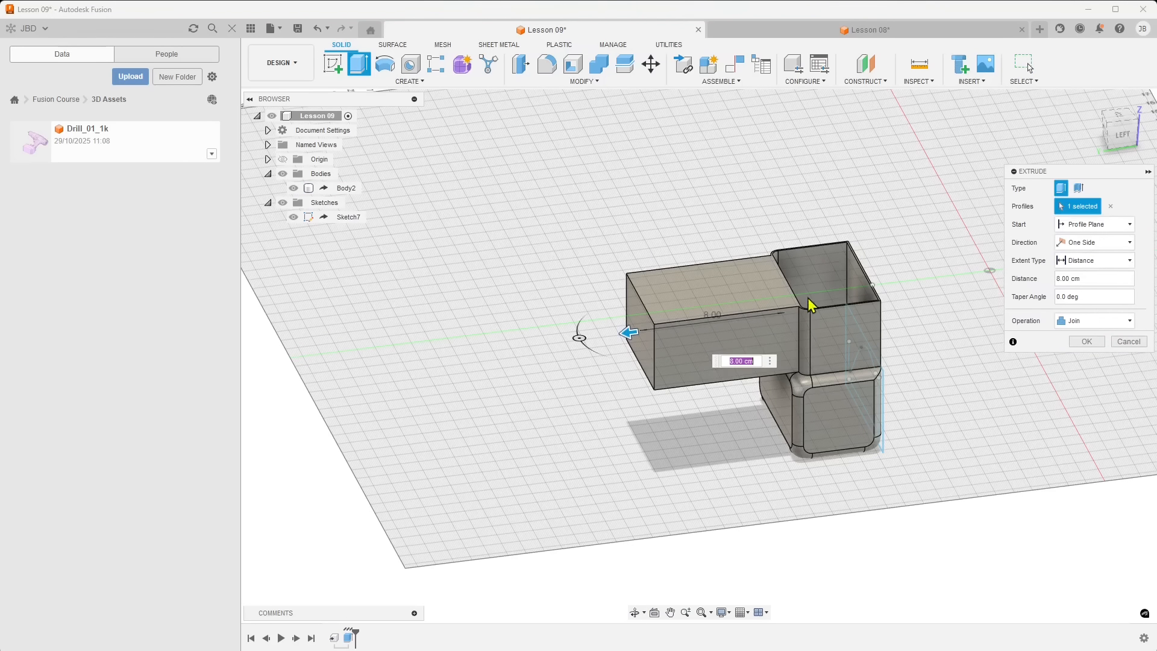
pyautogui.keyDown('shift'); pyautogui.moveTo(581, 331); pyautogui.dragTo(806, 433, button='middle'); pyautogui.keyUp('shift')
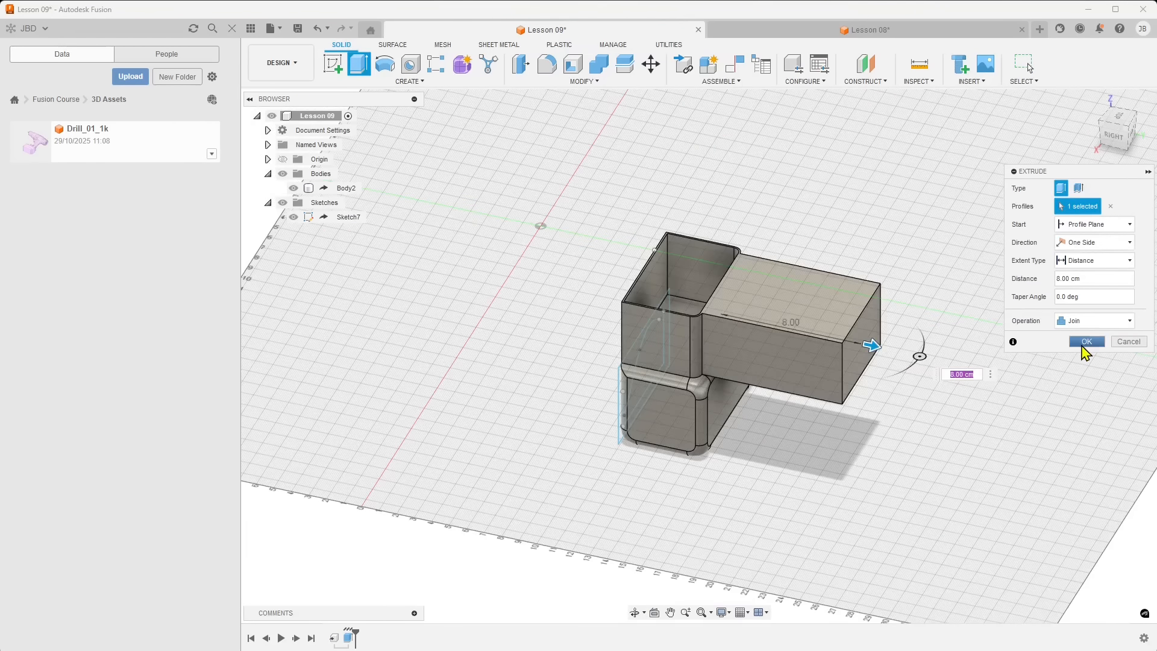
pyautogui.click(1086, 341)
# - Break the derive link of Body2 to the Lesson 08 source design
pyautogui.keyDown('shift'); pyautogui.moveTo(1087, 341); pyautogui.dragTo(317, 217, button='middle'); pyautogui.keyUp('shift')
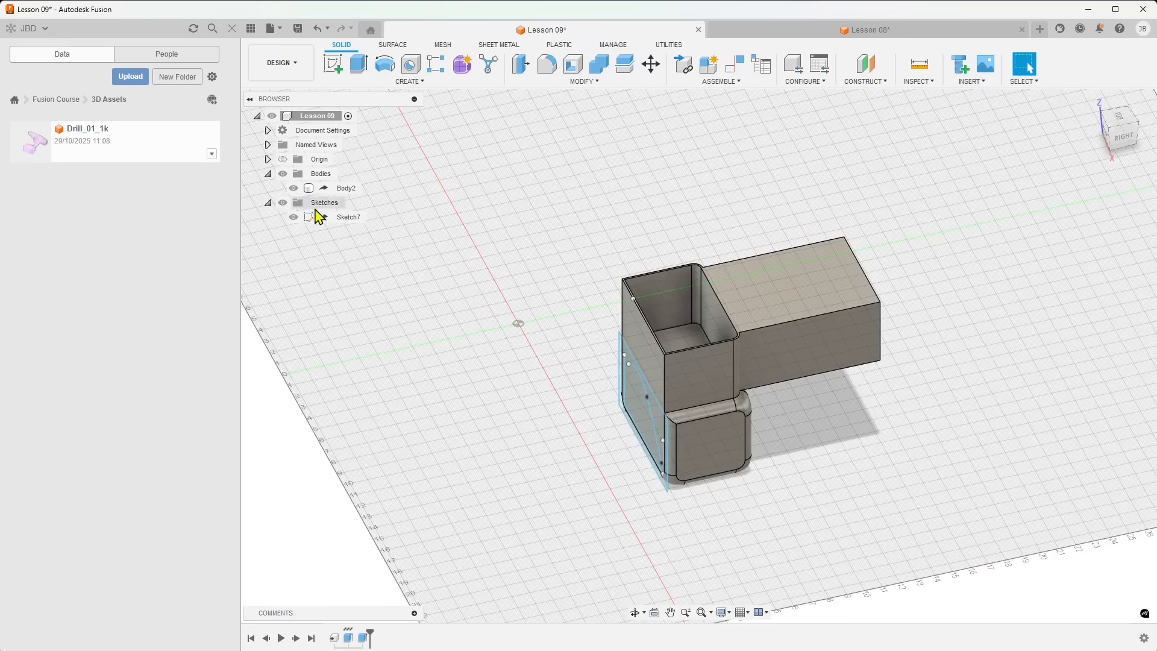
pyautogui.rightClick(328, 189)
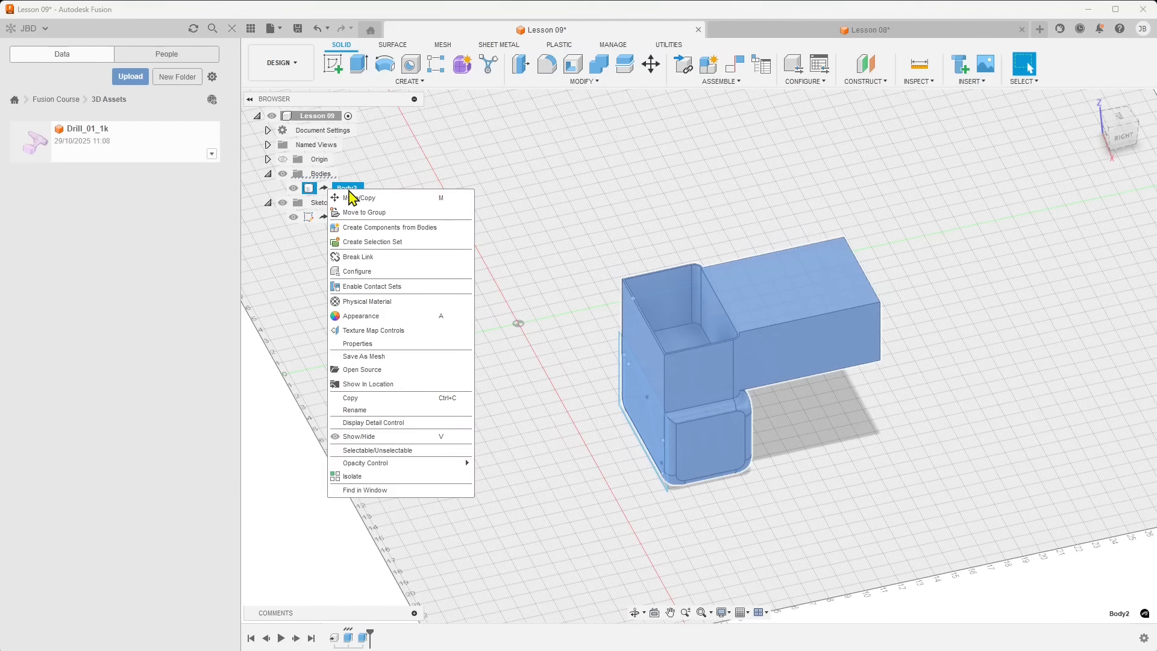
pyautogui.click(352, 259)
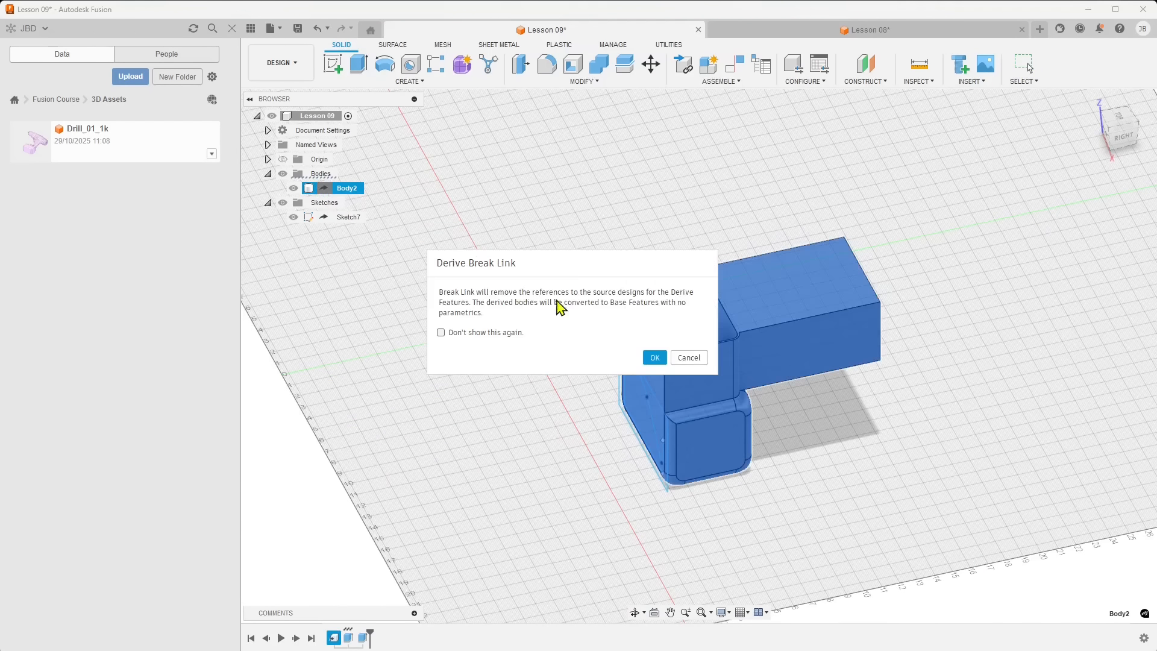
pyautogui.click(654, 354)
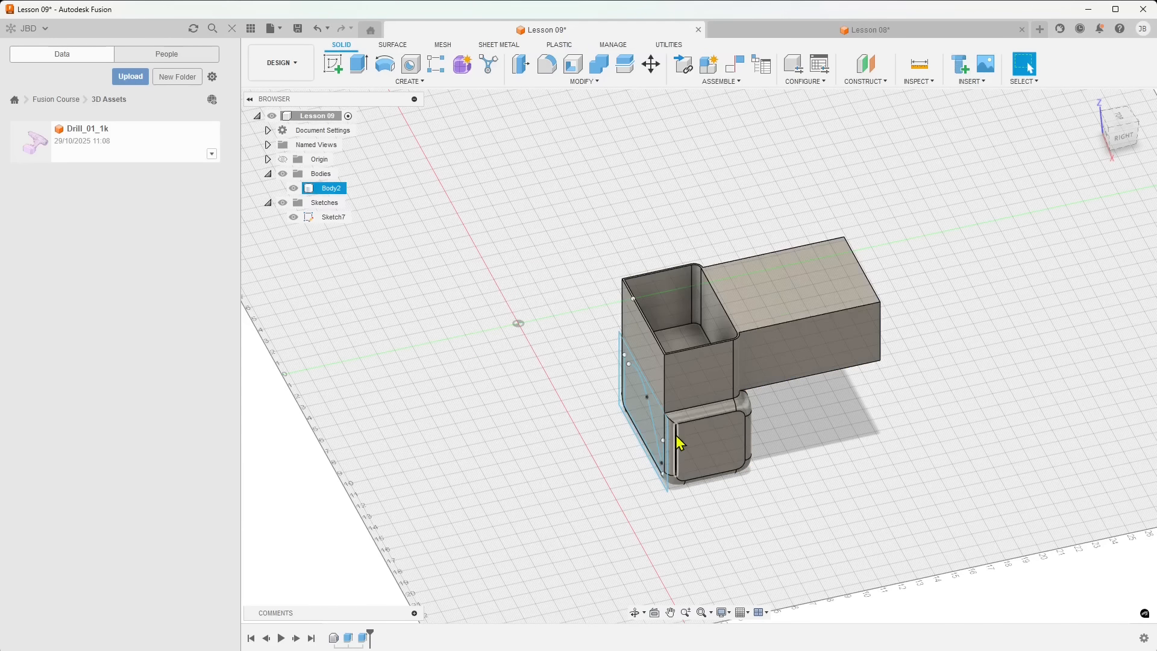
pyautogui.keyDown('shift'); pyautogui.moveTo(677, 442); pyautogui.dragTo(751, 279, button='middle'); pyautogui.keyUp('shift')
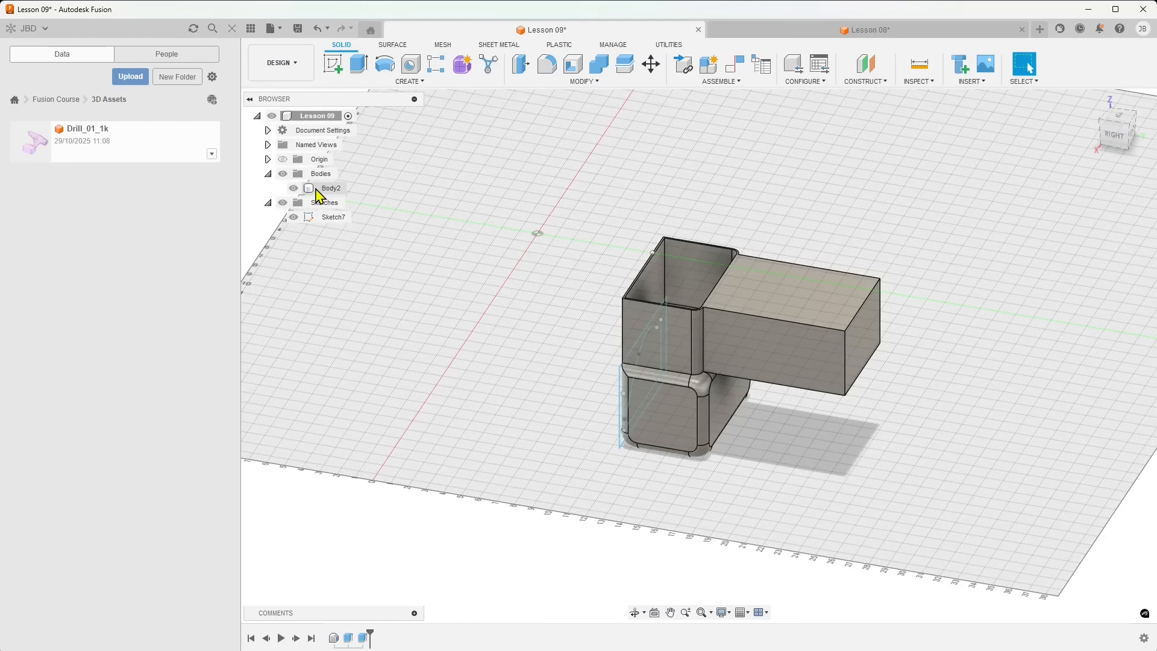
pyautogui.rightClick(312, 192)
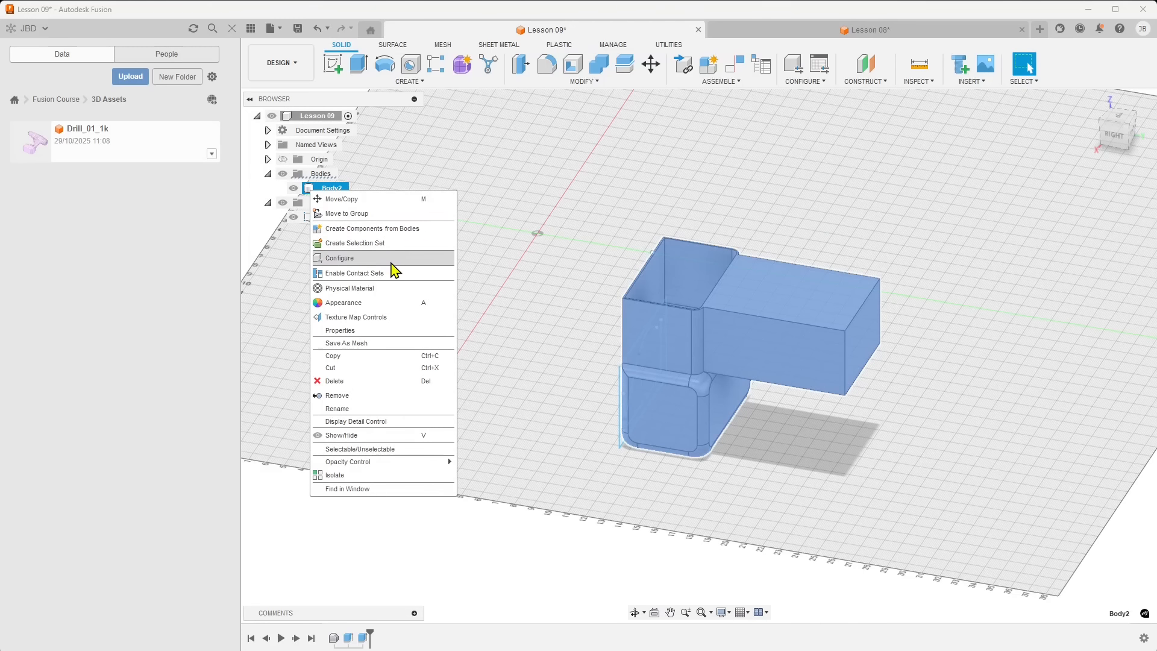
pyautogui.press('Escape')
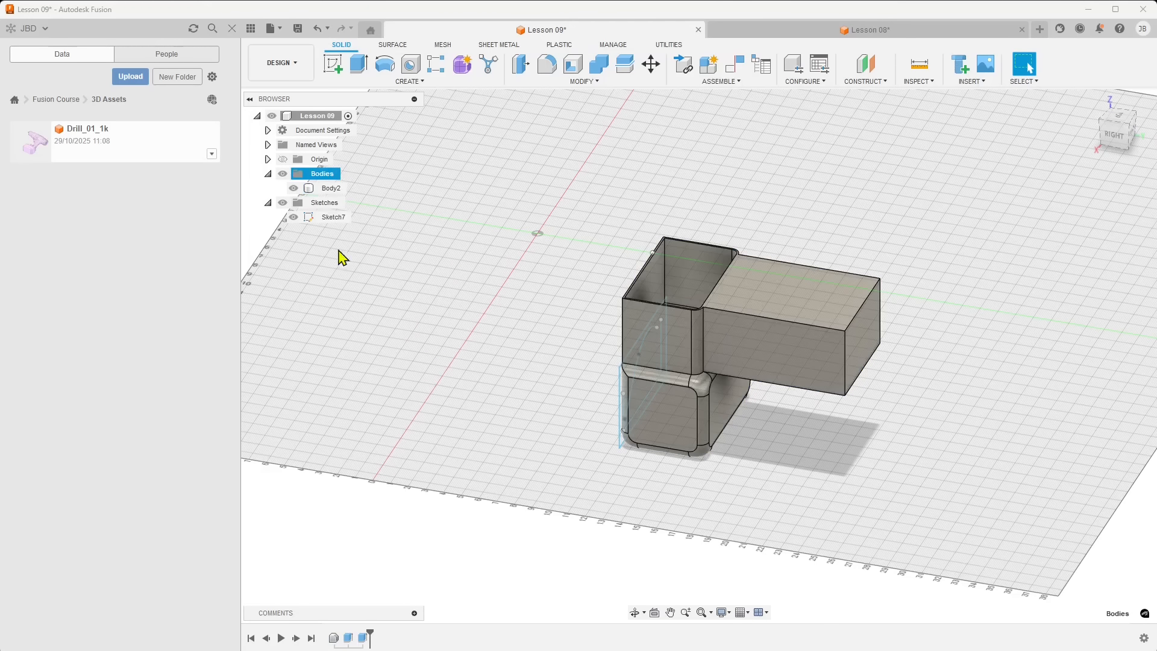
pyautogui.keyDown('shift'); pyautogui.moveTo(330, 317); pyautogui.dragTo(528, 401, button='middle'); pyautogui.keyUp('shift')
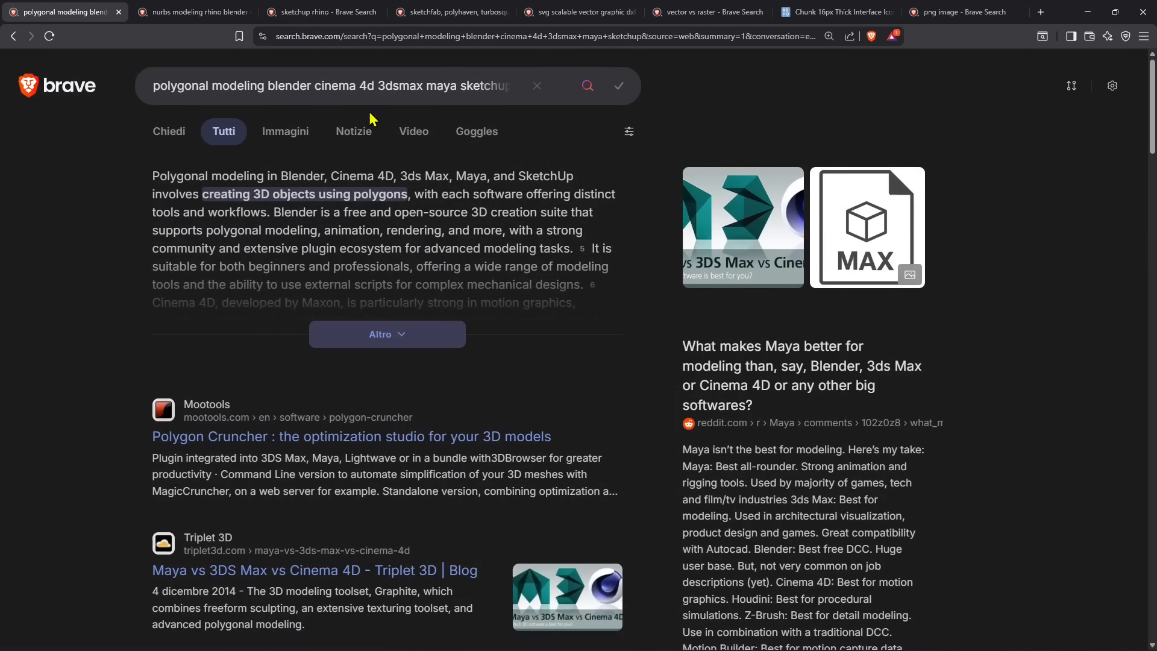
# - Switch to the Brave browser and examine the polygonal modeling search query naming Blender, Cinema 4D, 3ds Max, Maya and SketchUp
pyautogui.moveTo(262, 90); pyautogui.dragTo(156, 86)
pyautogui.click(181, 92)
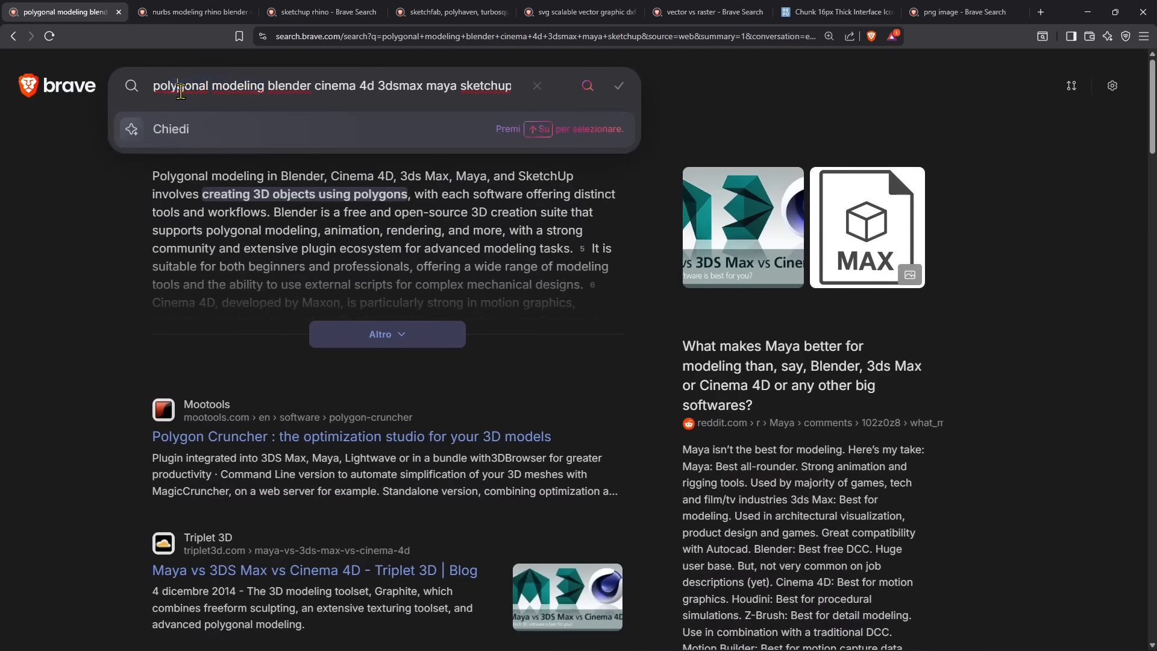
pyautogui.click(283, 94)
pyautogui.doubleClick(464, 94)
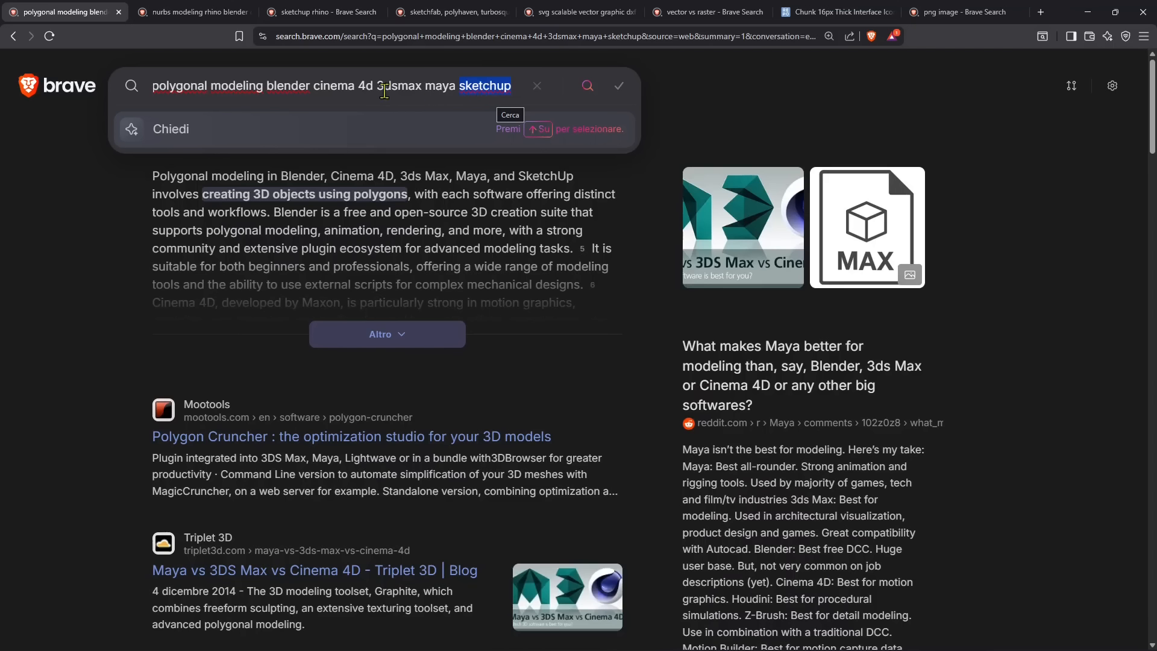
# - Examine the NURBS modeling search query naming Rhino, Blender, Cinema 4D and 3ds Max
pyautogui.click(163, 18)
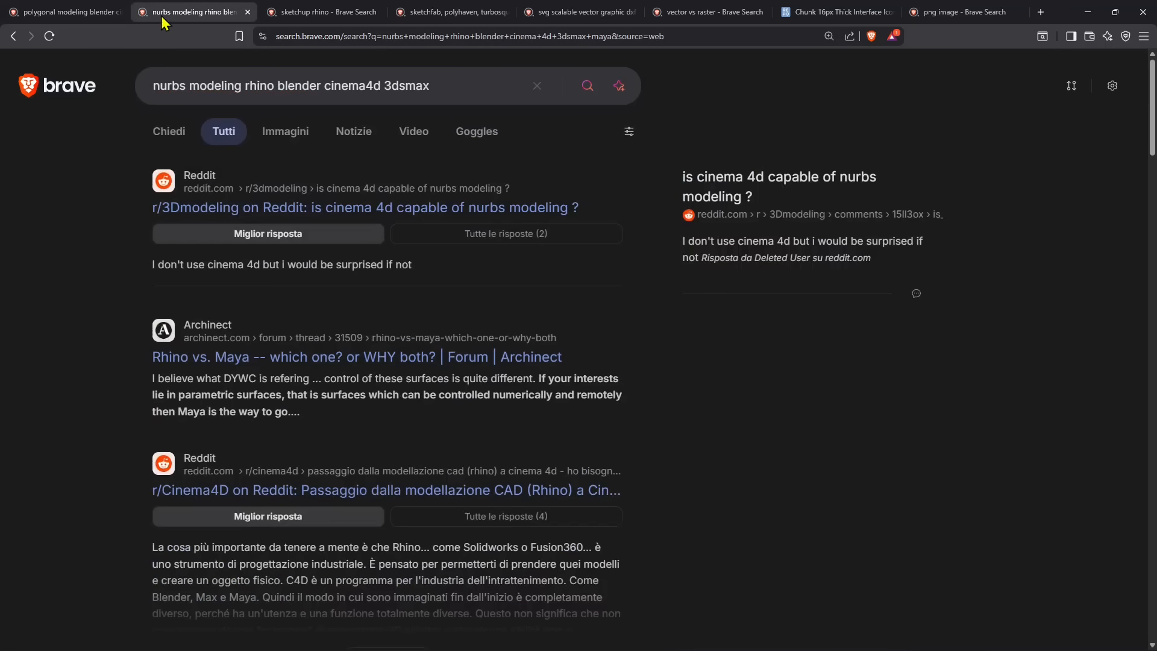
pyautogui.moveTo(159, 86); pyautogui.dragTo(275, 88)
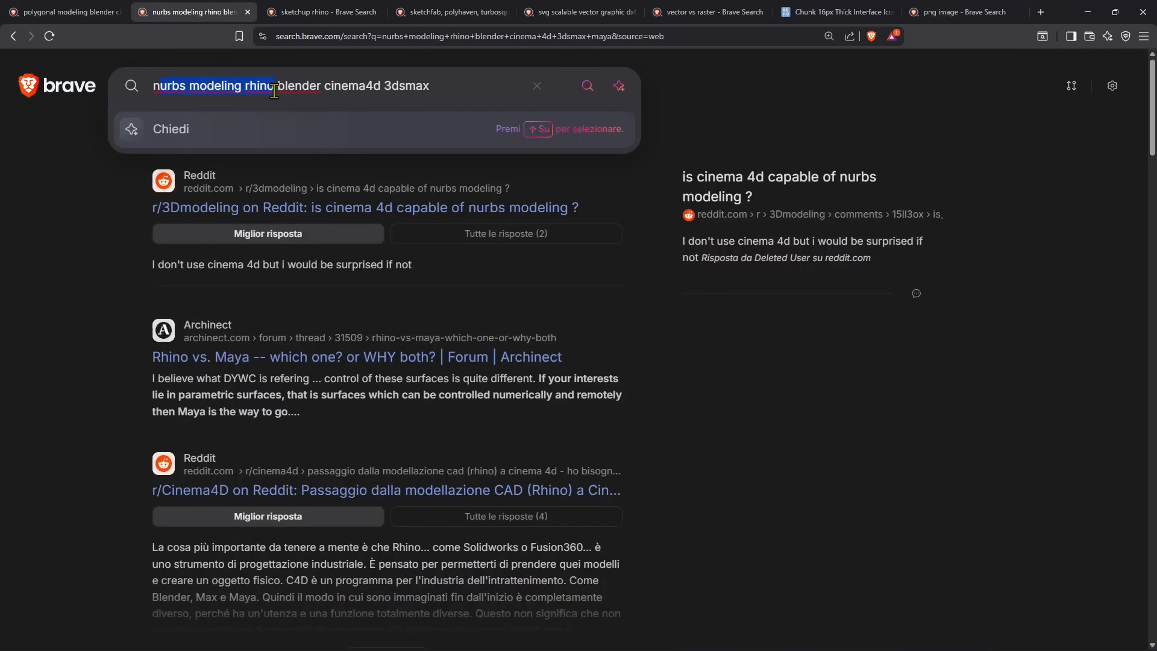
pyautogui.click(279, 92)
pyautogui.doubleClick(248, 90)
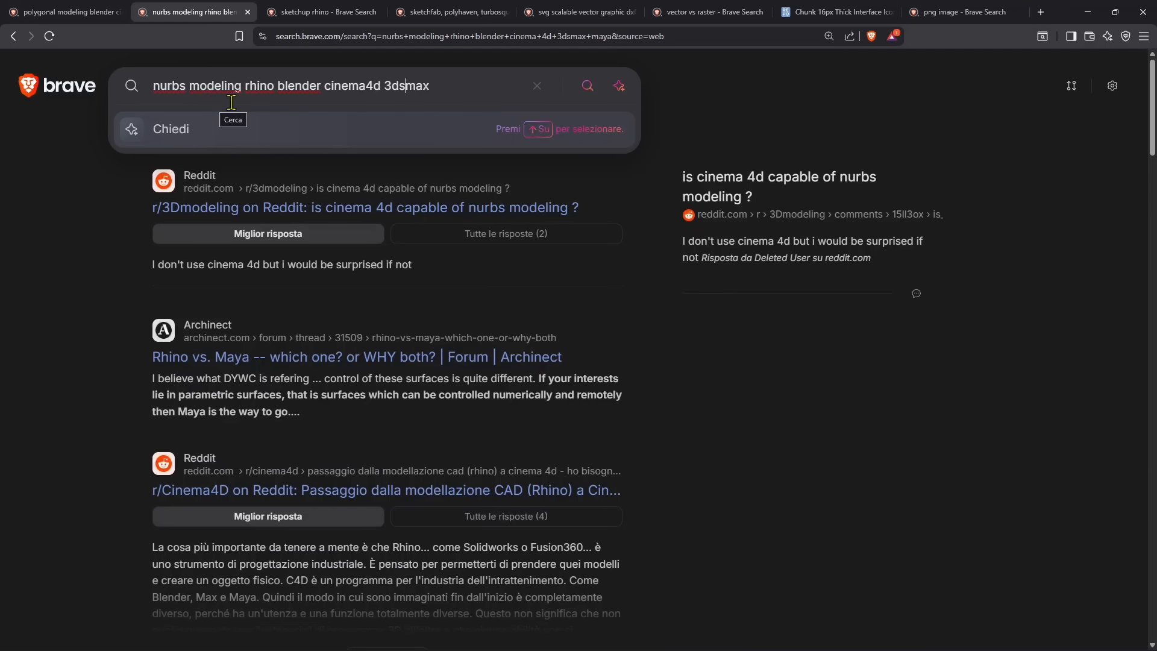
pyautogui.click(39, 289)
# - Examine the web search query and results for SketchUp and Rhino
pyautogui.click(305, 15)
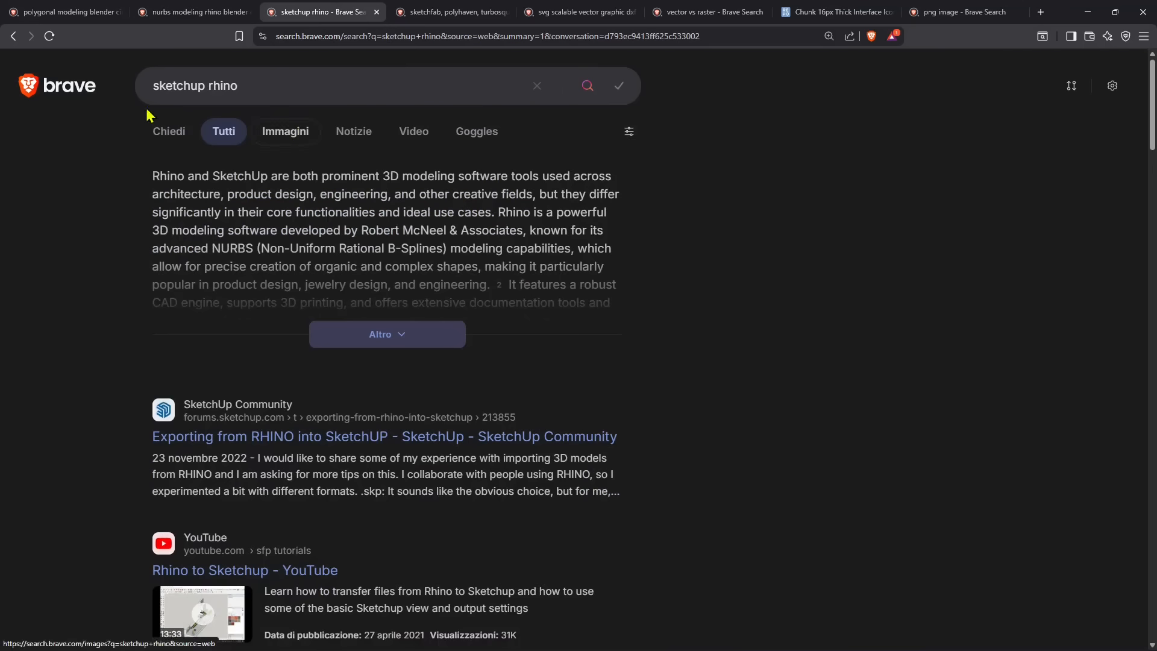
pyautogui.doubleClick(229, 91)
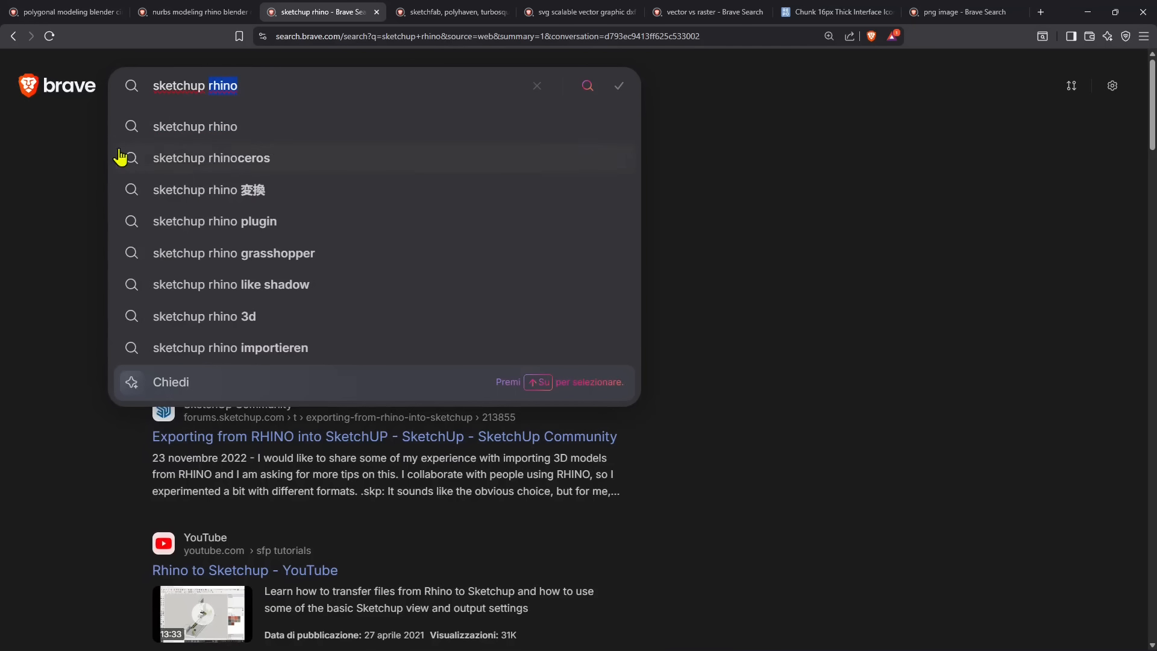
pyautogui.click(68, 192)
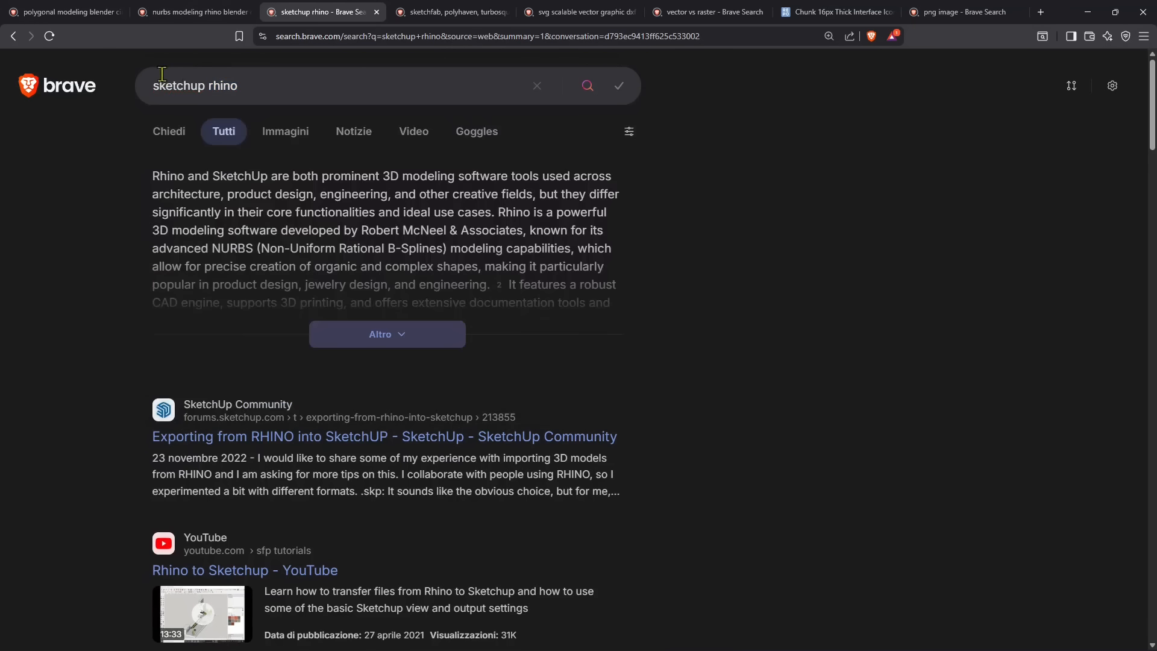
pyautogui.click(441, 13)
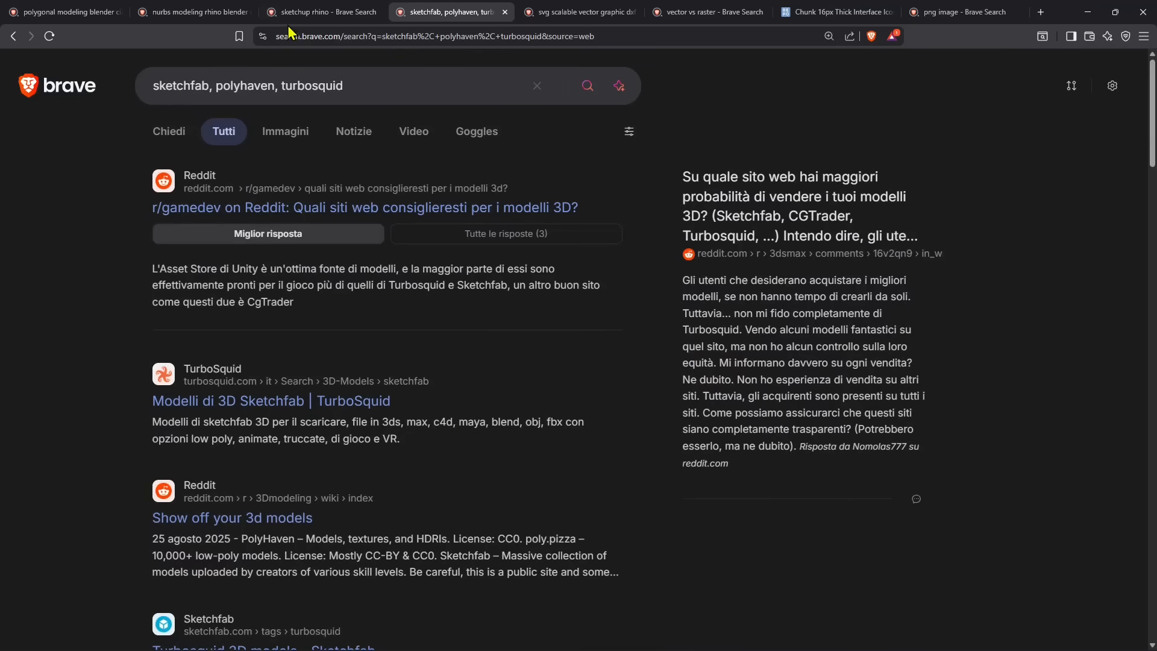
pyautogui.hotkey('ctrl', 'shift', 'Tab')
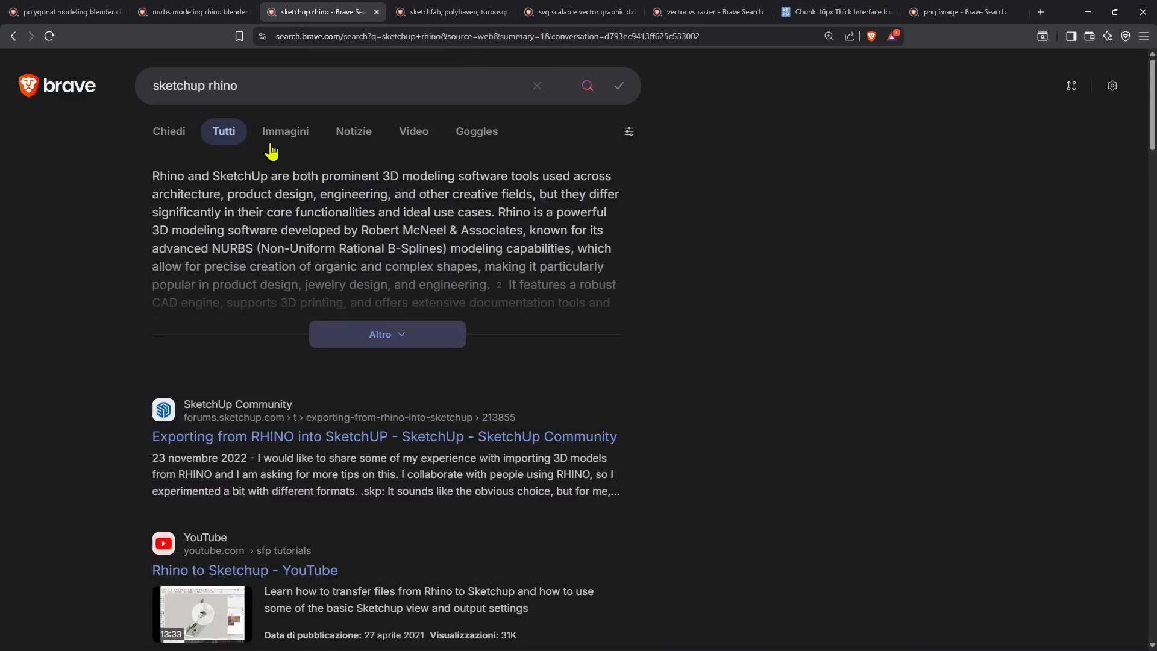
# - Examine the model library search for sketchfab, polyhaven and turbosquid, and add "3dm skp" to the query
pyautogui.click(446, 15)
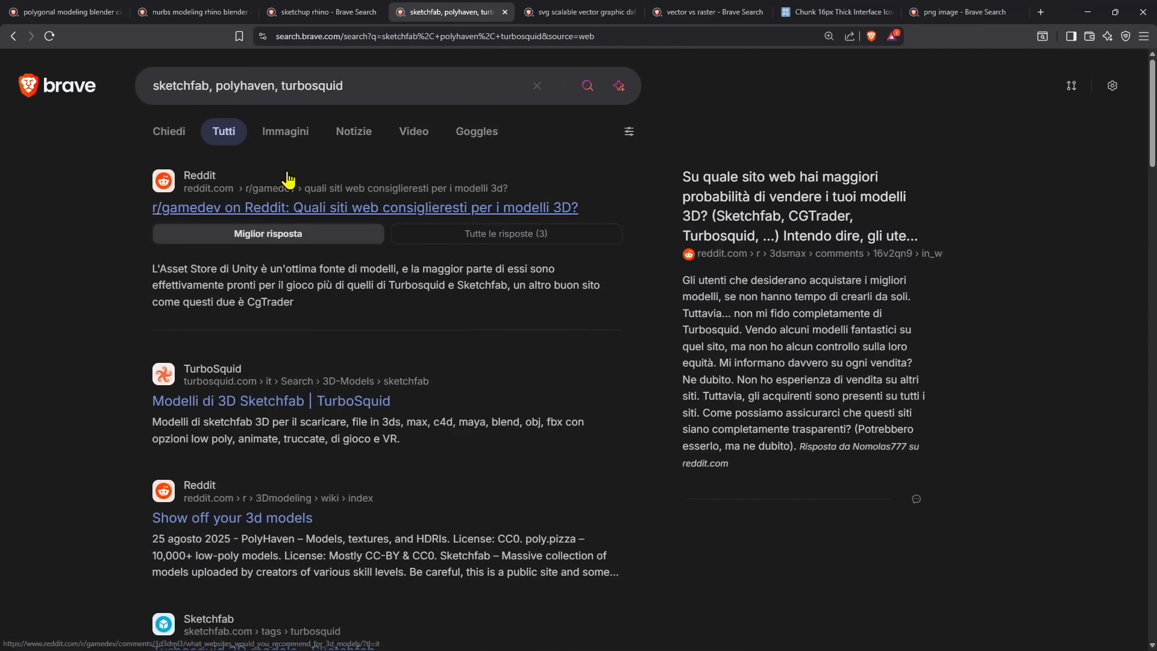
pyautogui.doubleClick(191, 90)
pyautogui.doubleClick(250, 88)
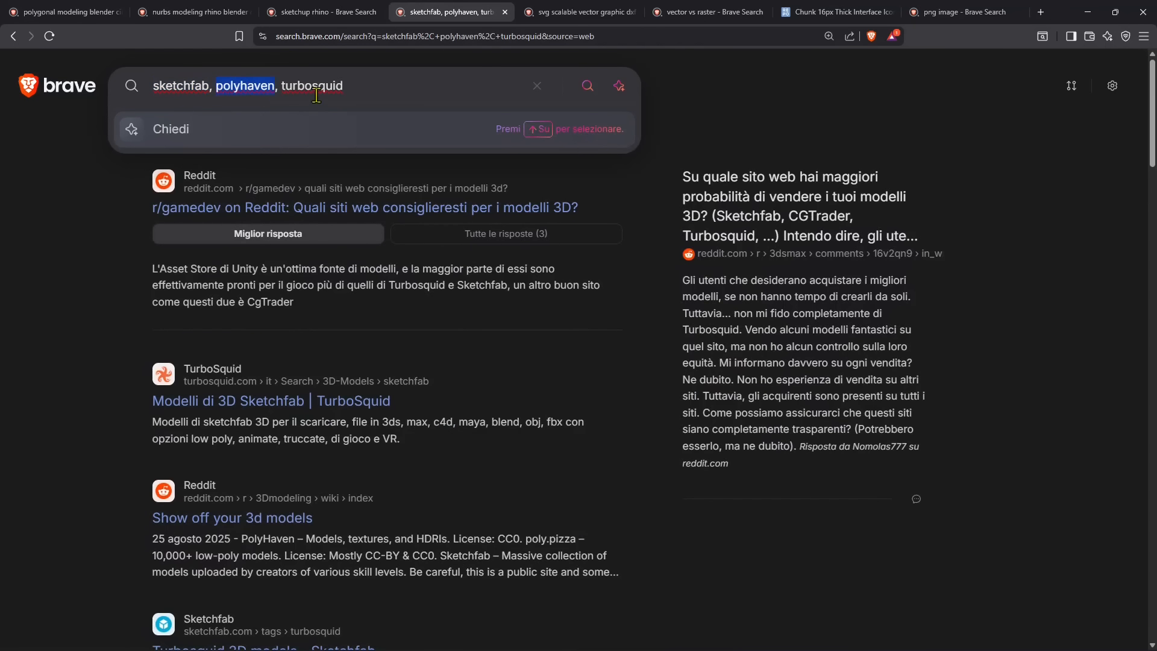
pyautogui.doubleClick(318, 91)
pyautogui.click(111, 232)
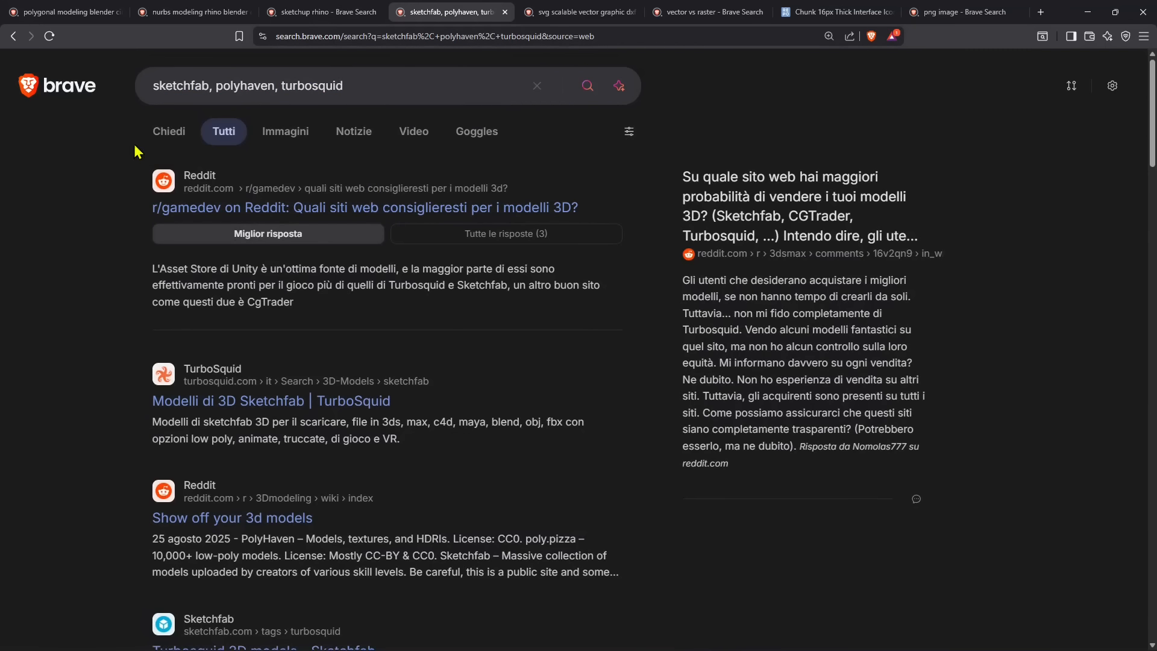
pyautogui.click(377, 82)
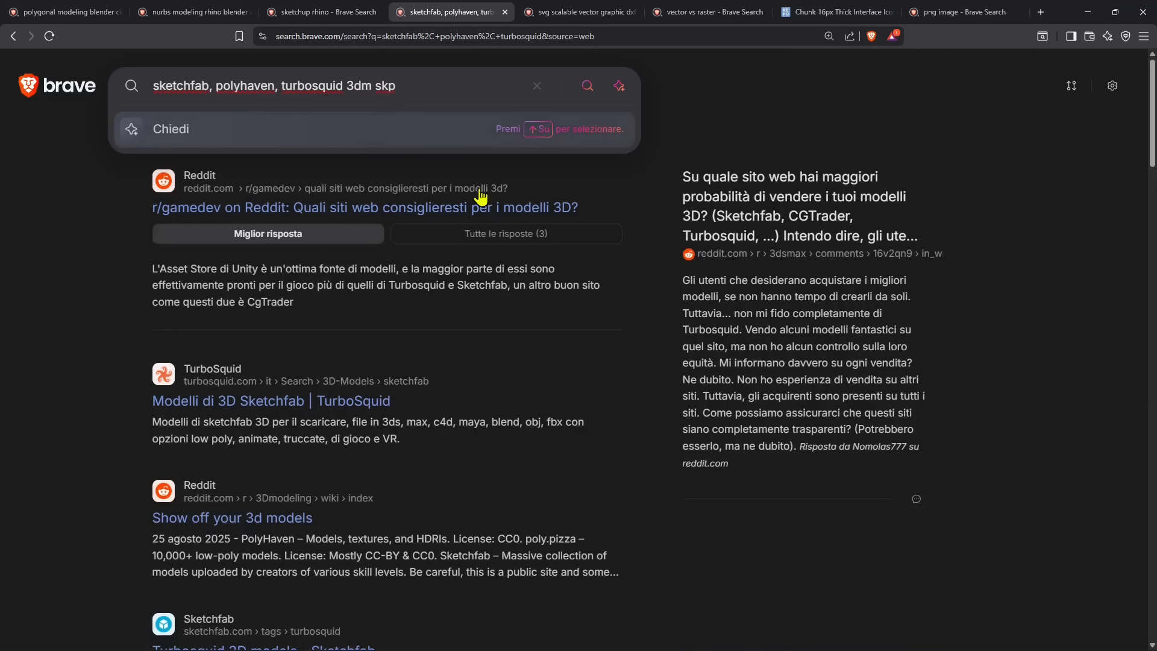
# - Examine the search for the SVG, DXF and DWG vector formats, and return to Autodesk Fusion to view the Insert commands
pyautogui.click(580, 13)
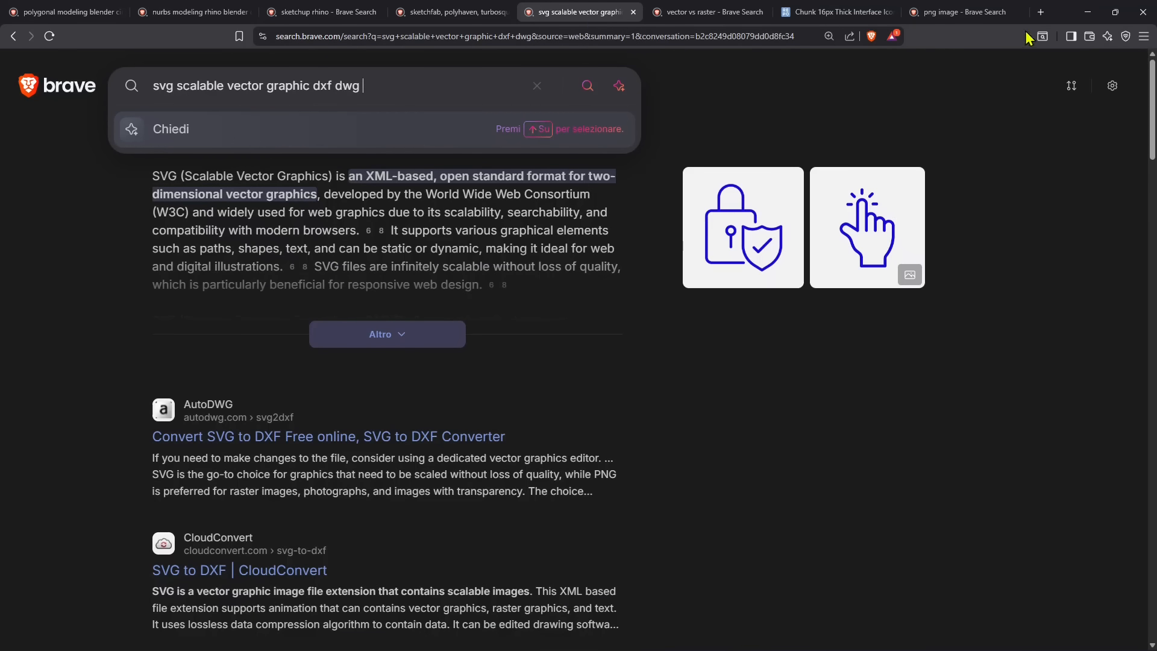
pyautogui.click(1088, 12)
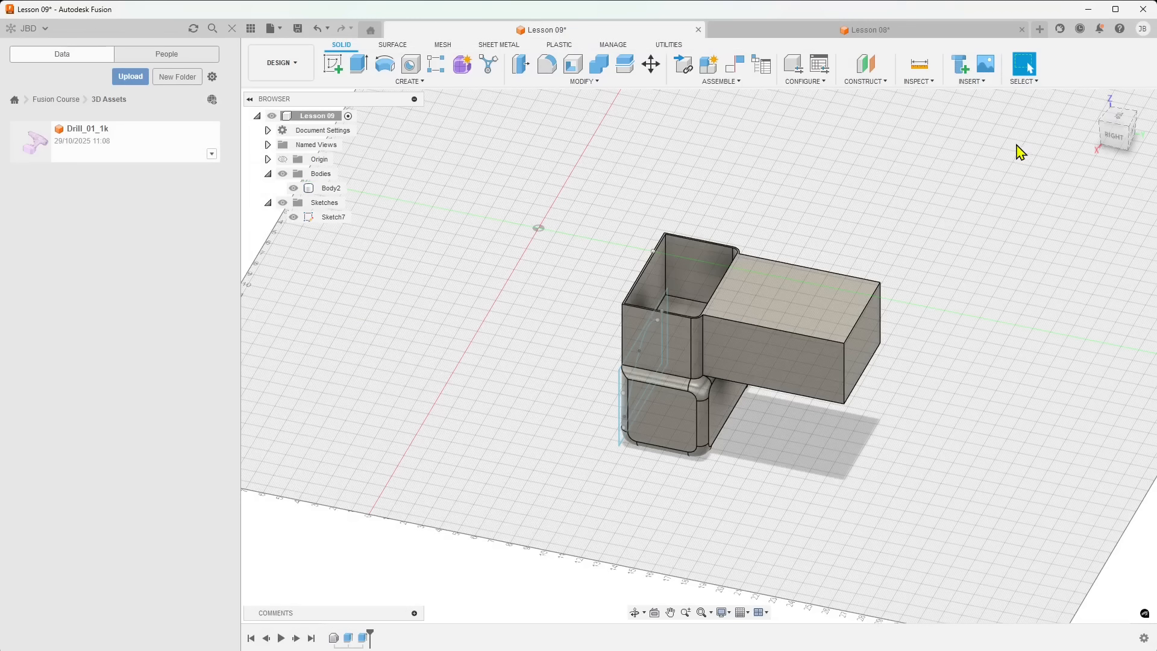
pyautogui.click(967, 81)
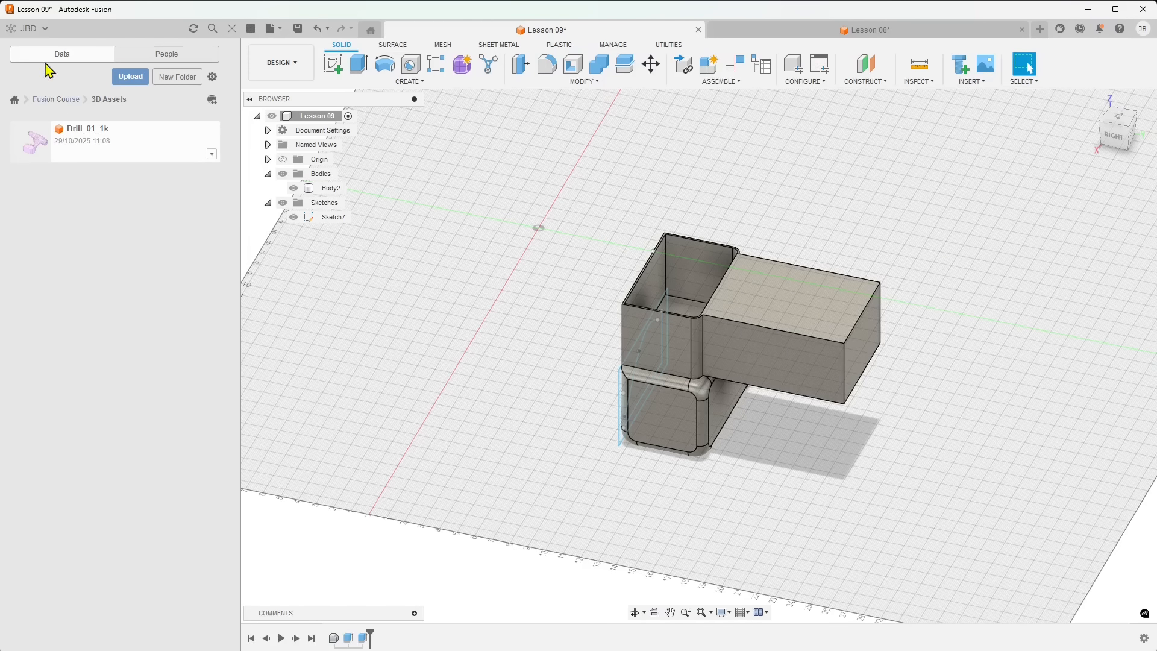
# - Start an upload to the Fusion Course project and browse the local WORKS folder in the file picker
pyautogui.click(60, 100)
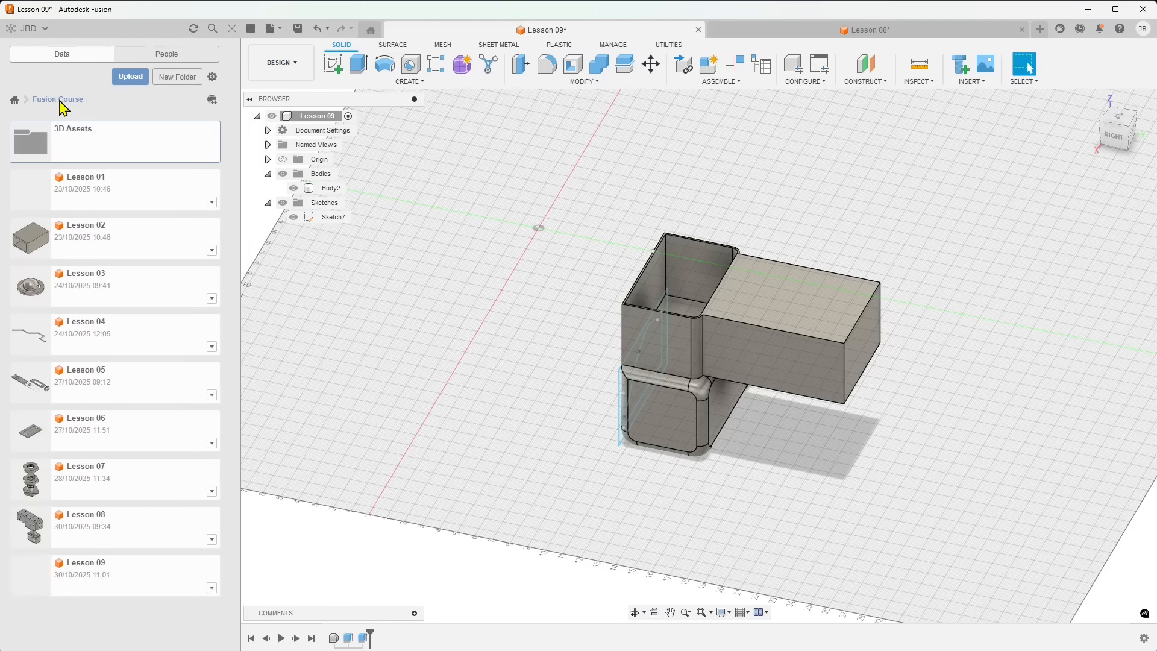
pyautogui.click(132, 77)
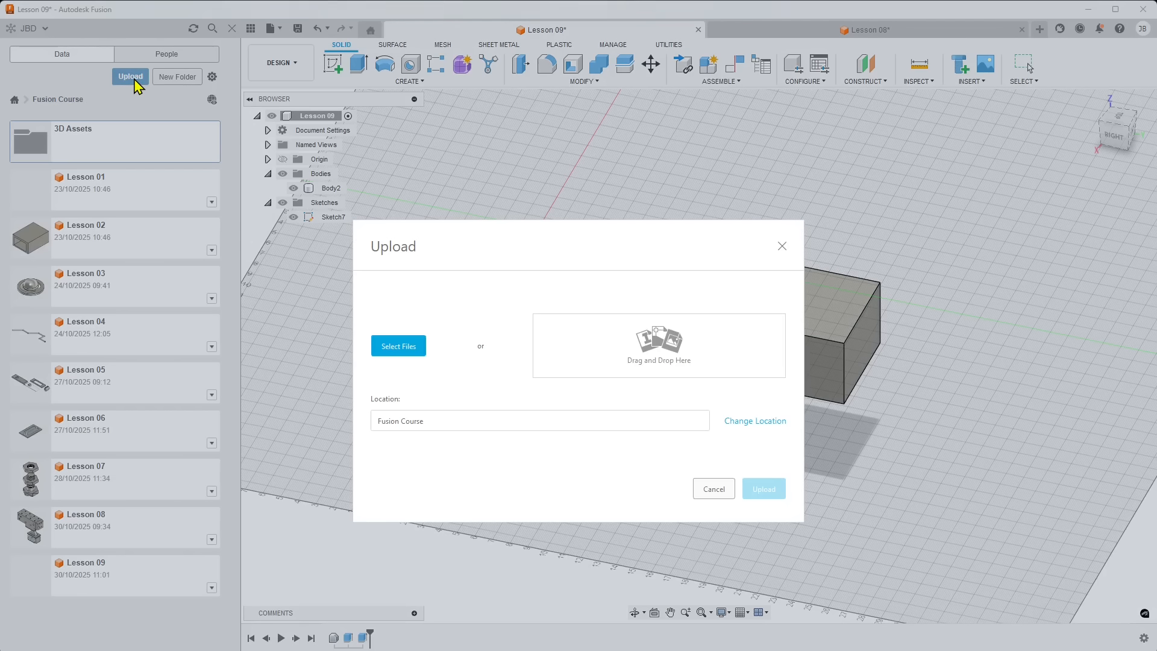
pyautogui.click(408, 353)
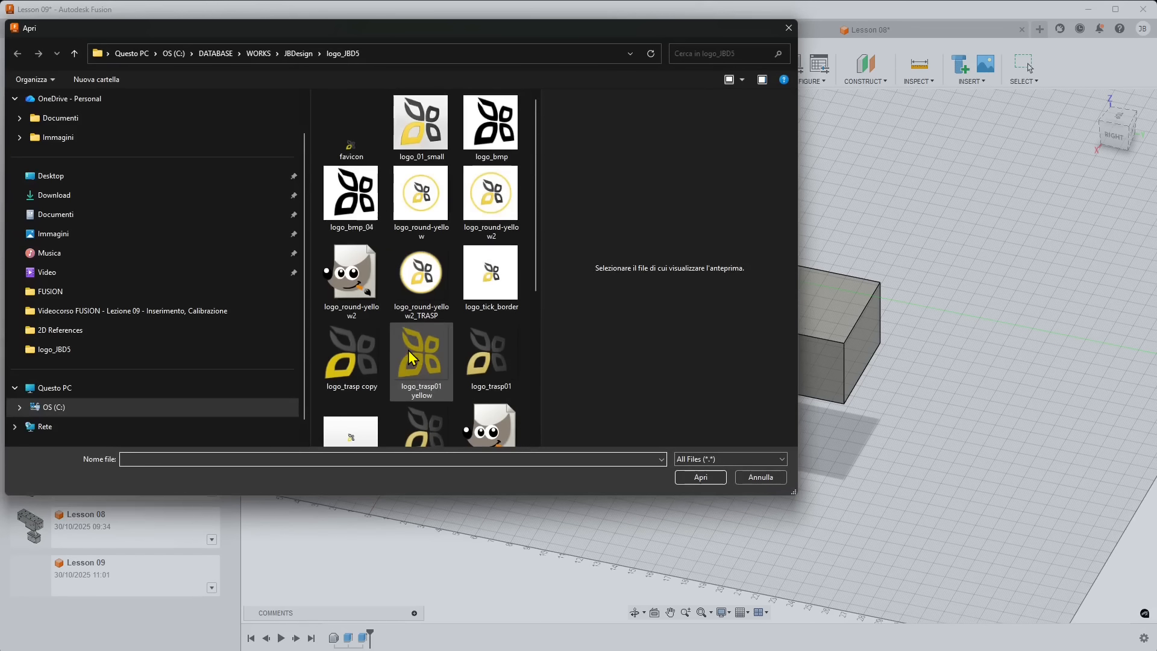
pyautogui.click(300, 53)
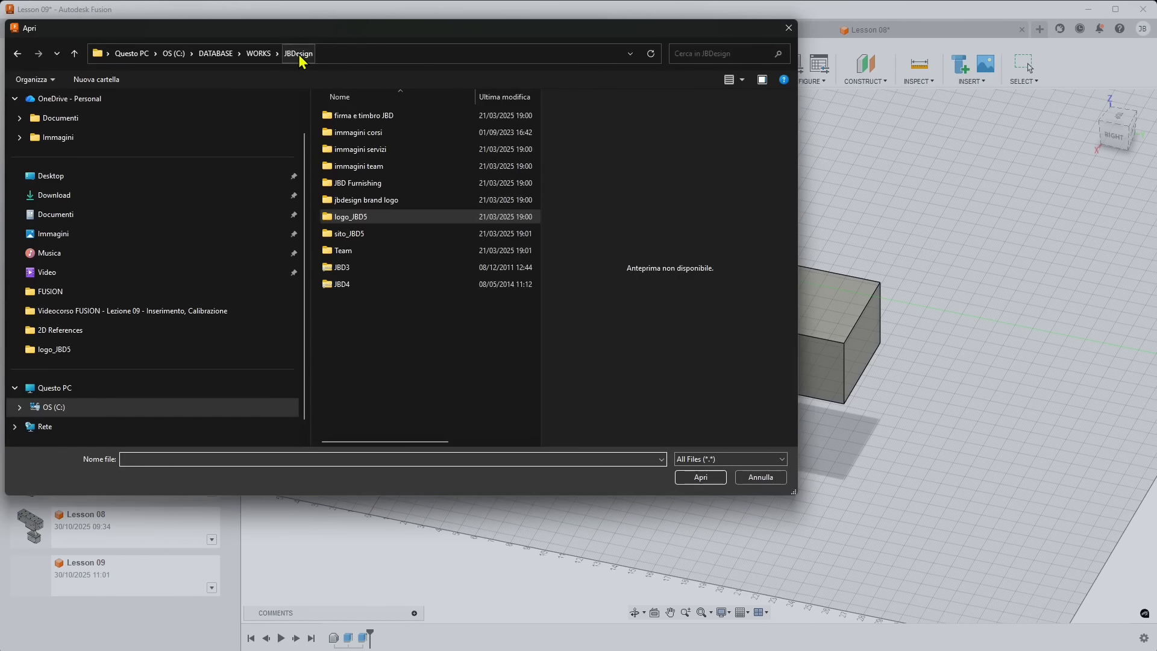
pyautogui.click(263, 54)
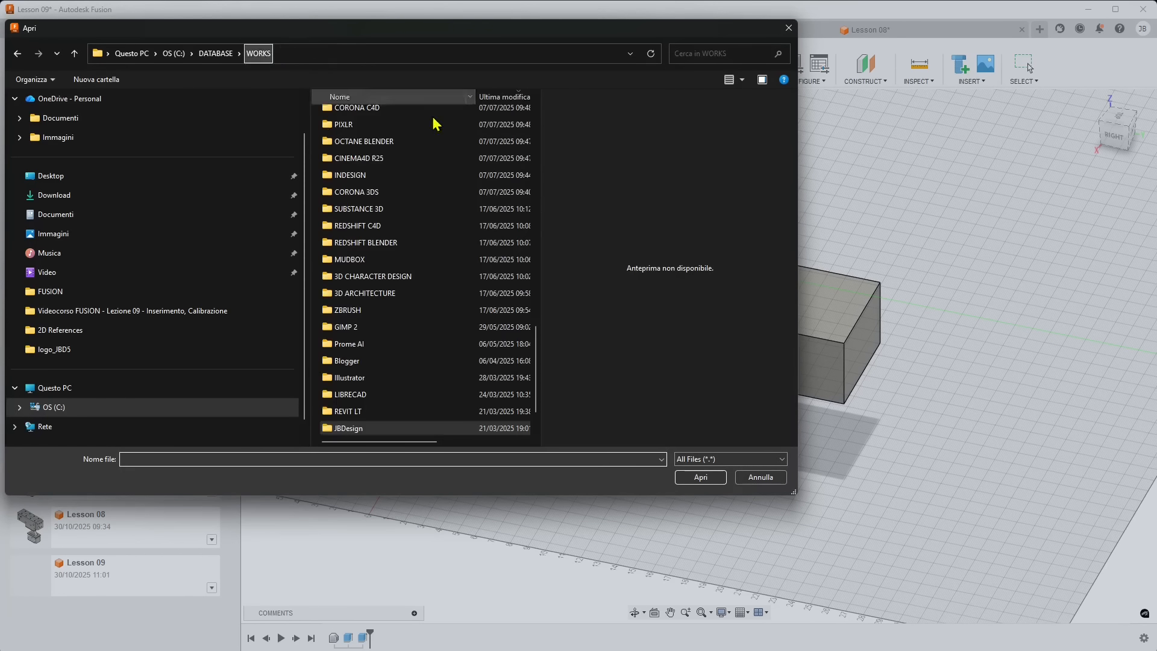
pyautogui.click(788, 27)
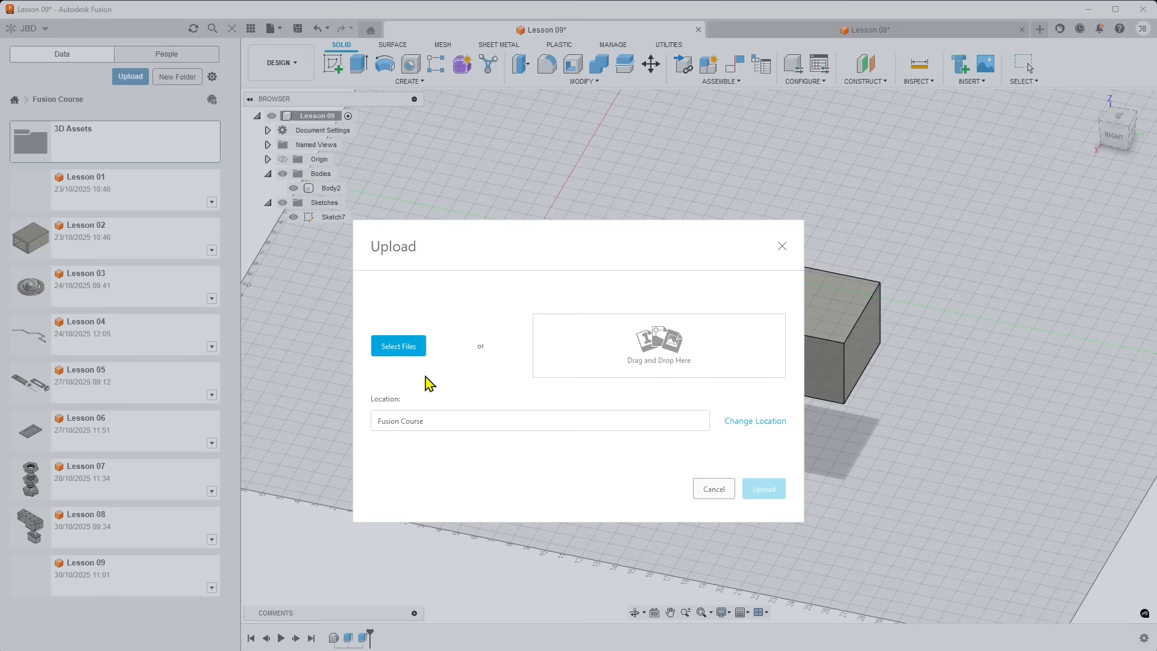
# - Examine the file formats supported for upload, and cancel the upload
pyautogui.click(396, 353)
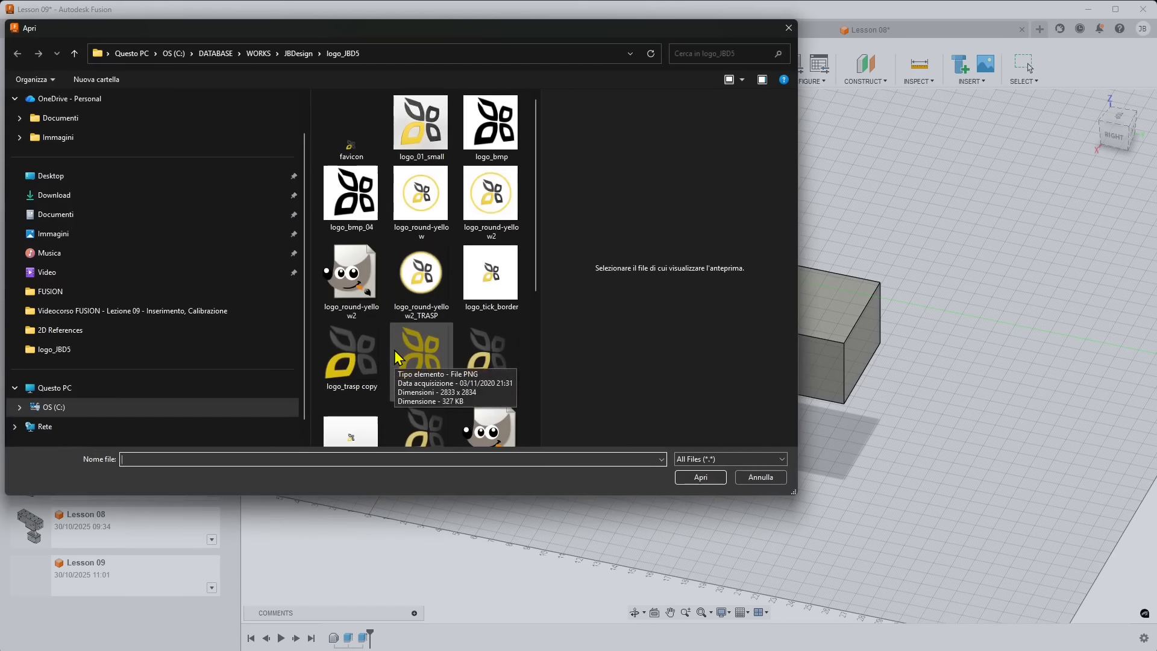
pyautogui.click(700, 461)
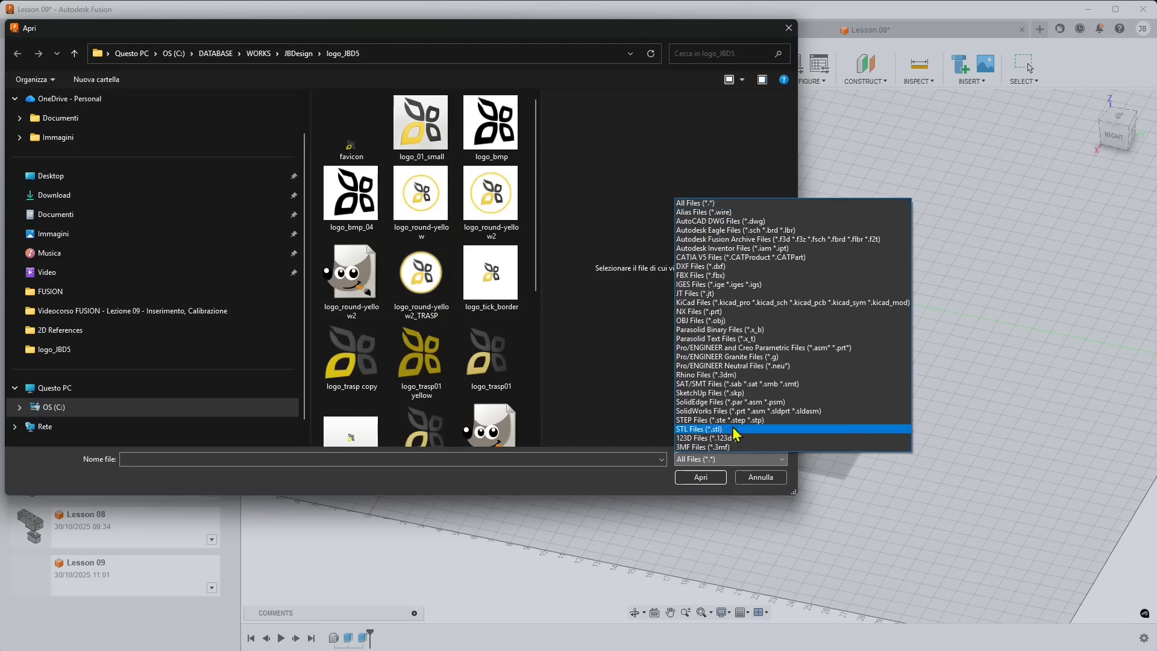
pyautogui.click(768, 486)
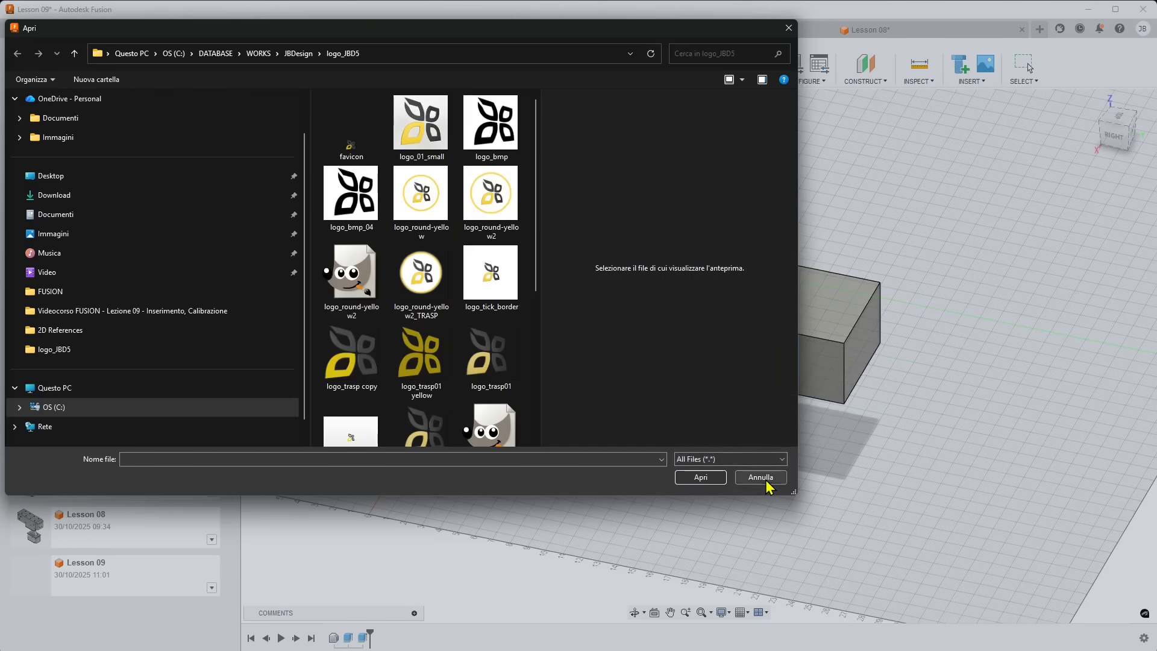
pyautogui.click(761, 477)
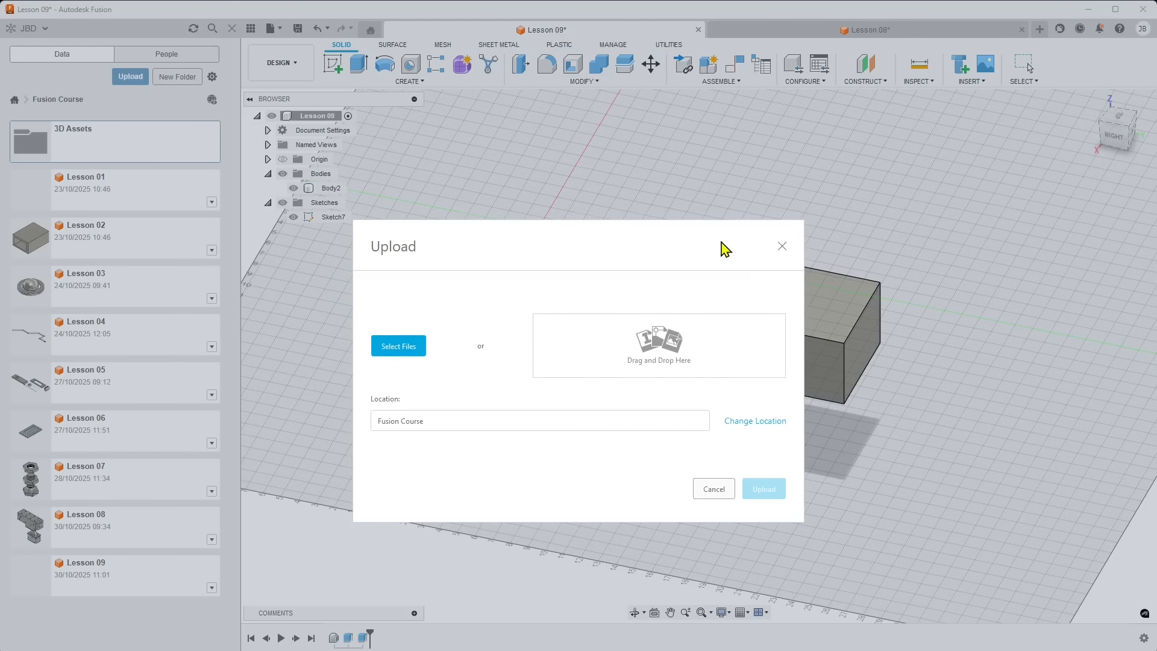
pyautogui.moveTo(721, 248); pyautogui.dragTo(787, 217)
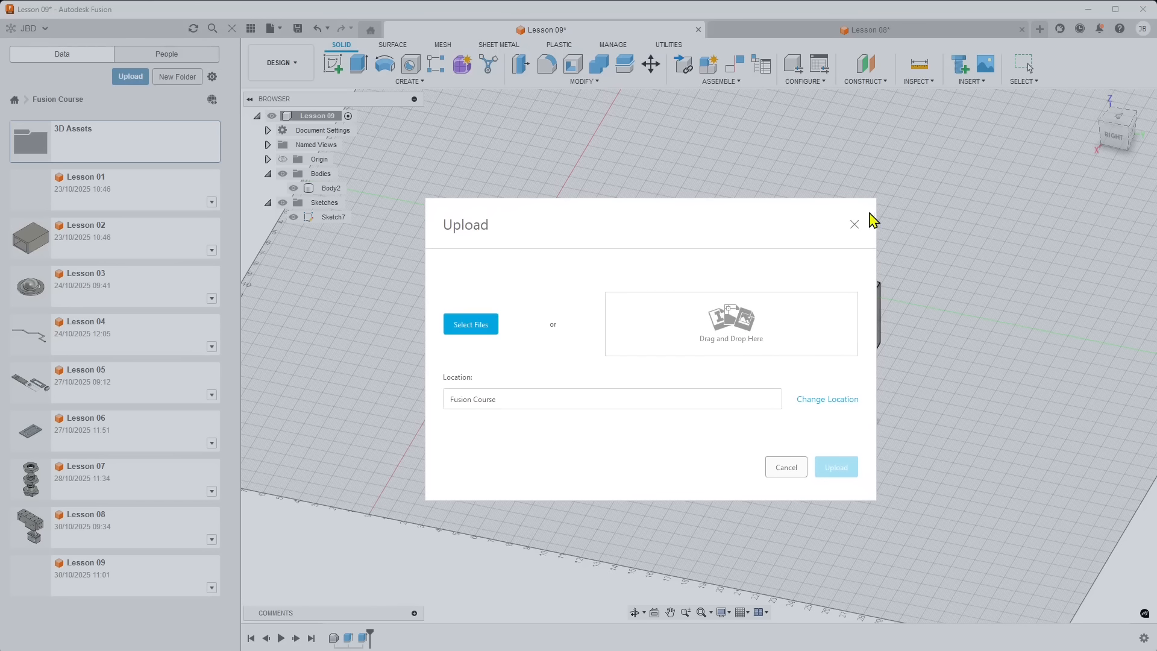
pyautogui.click(855, 225)
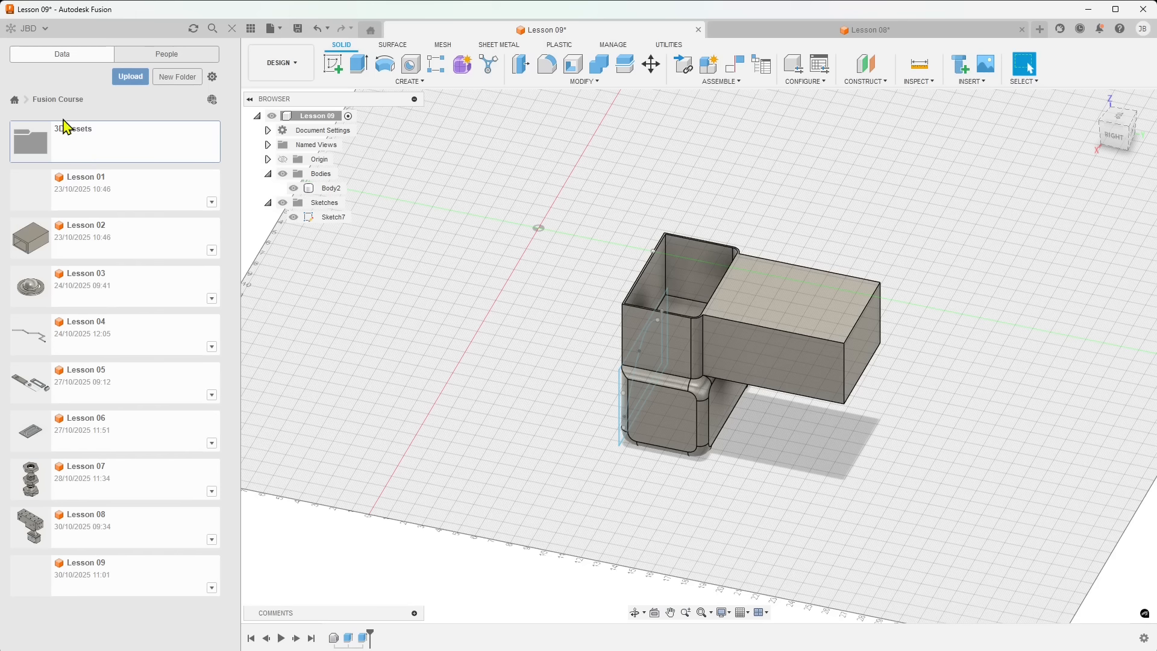
# - Open the Corso Fusion project from the list of all projects
pyautogui.click(19, 104)
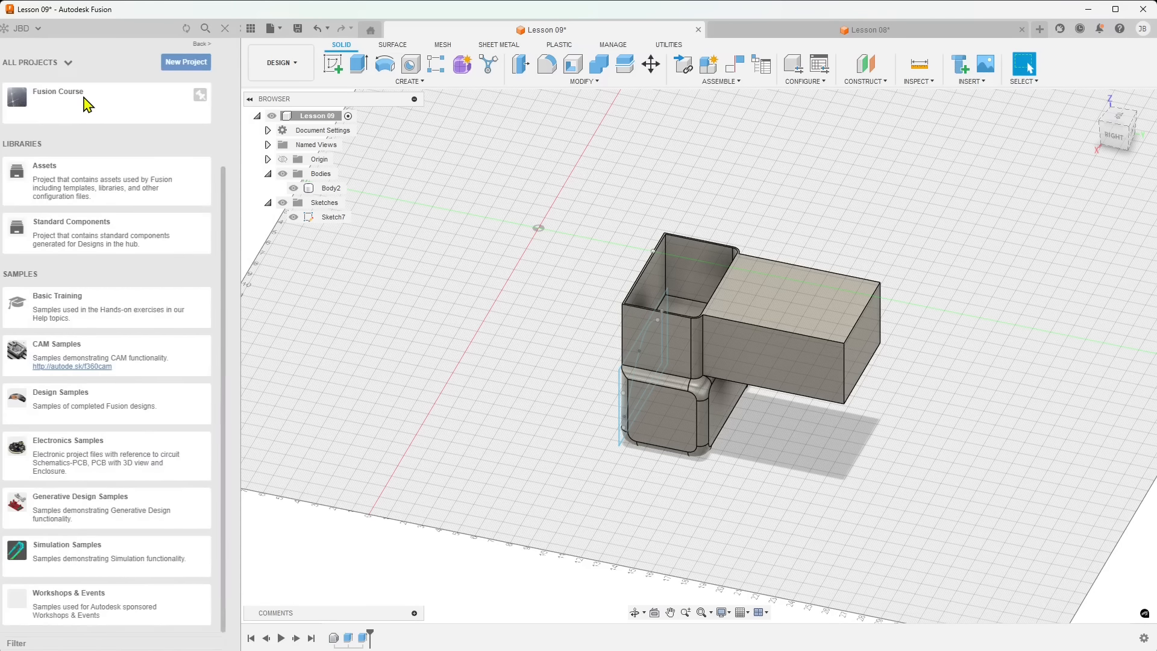
pyautogui.scroll(4, 109, 291)
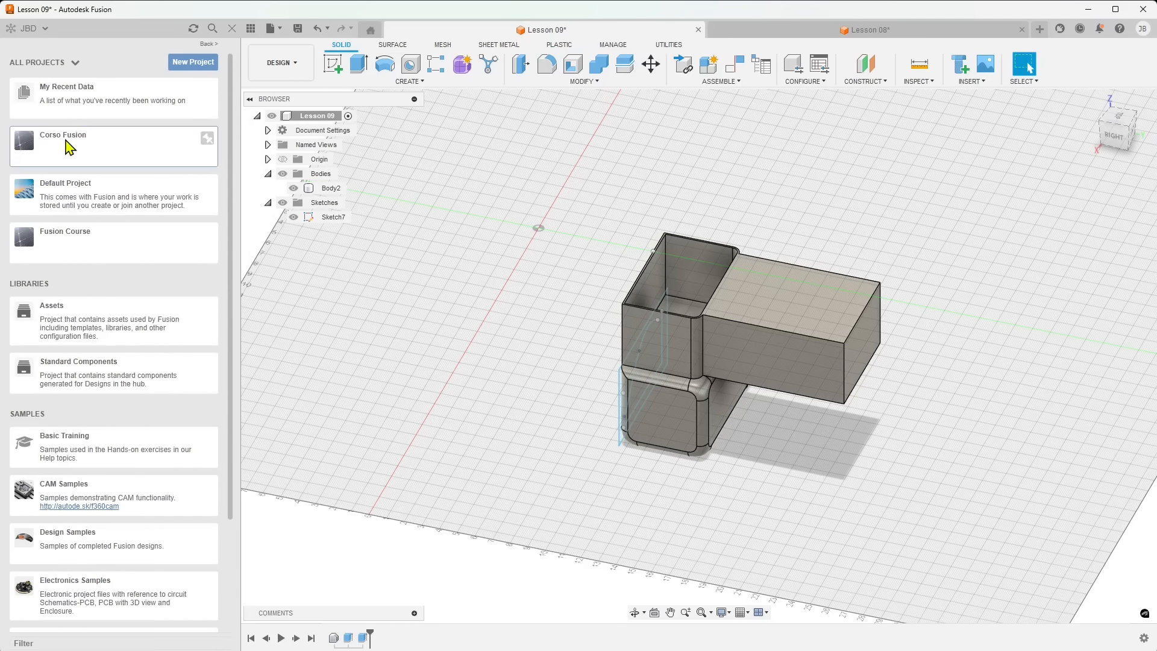
pyautogui.click(104, 145)
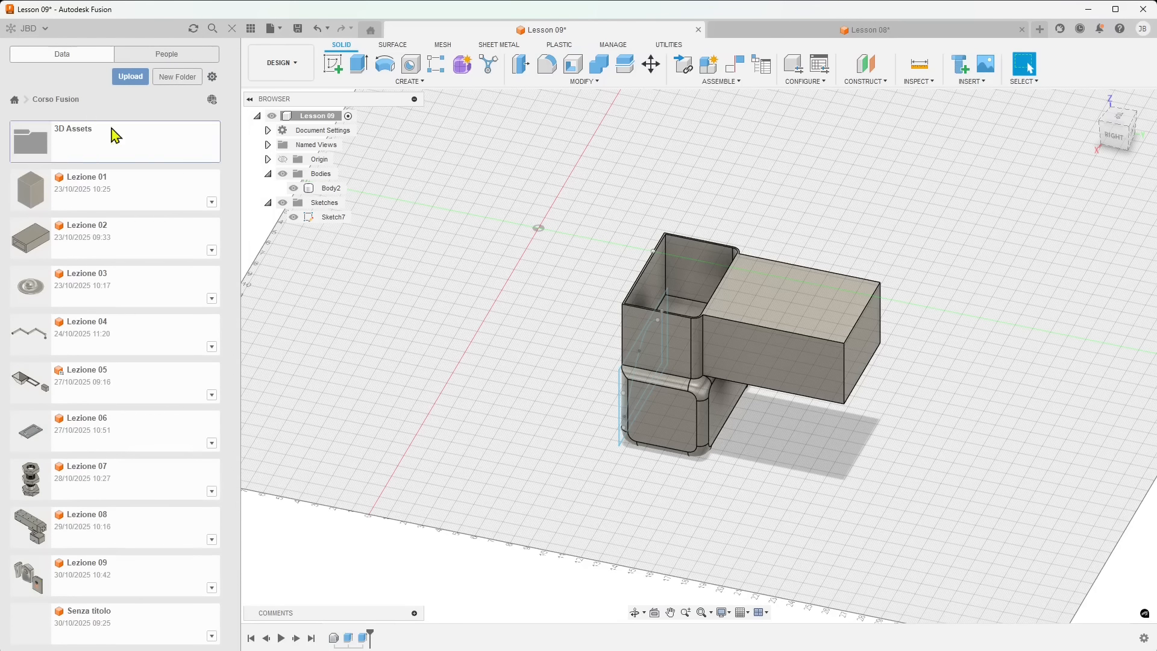
# - Open the 3D Assets folder and examine the Lesson 10 design's references, where it is used and its drawings
pyautogui.click(94, 140)
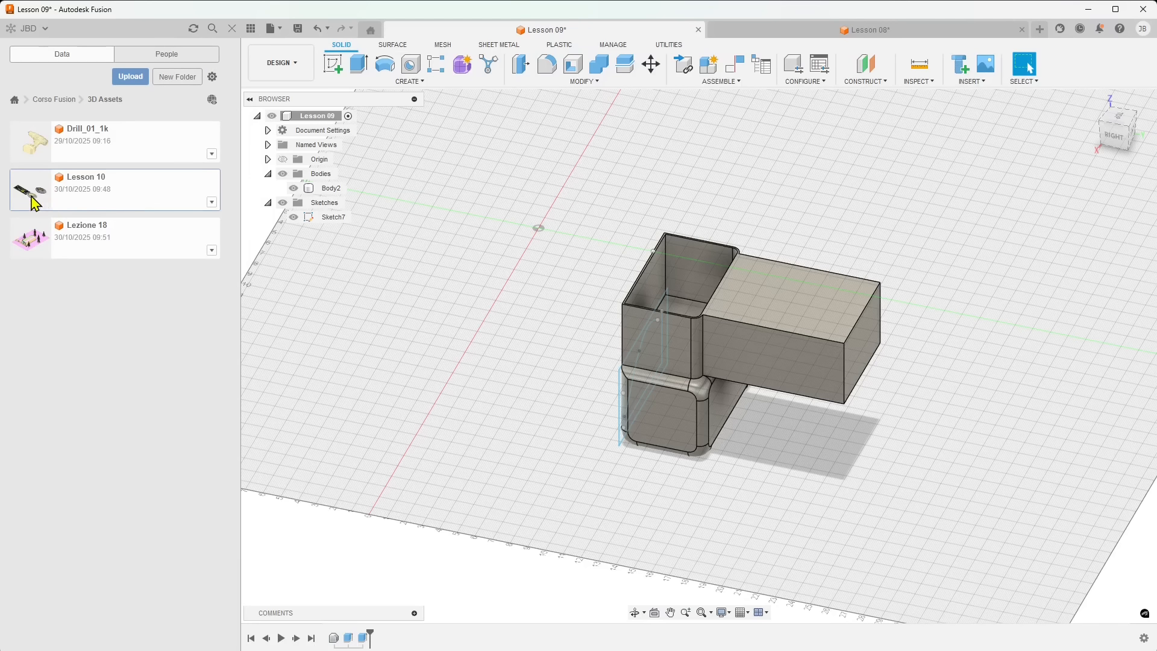
pyautogui.click(211, 202)
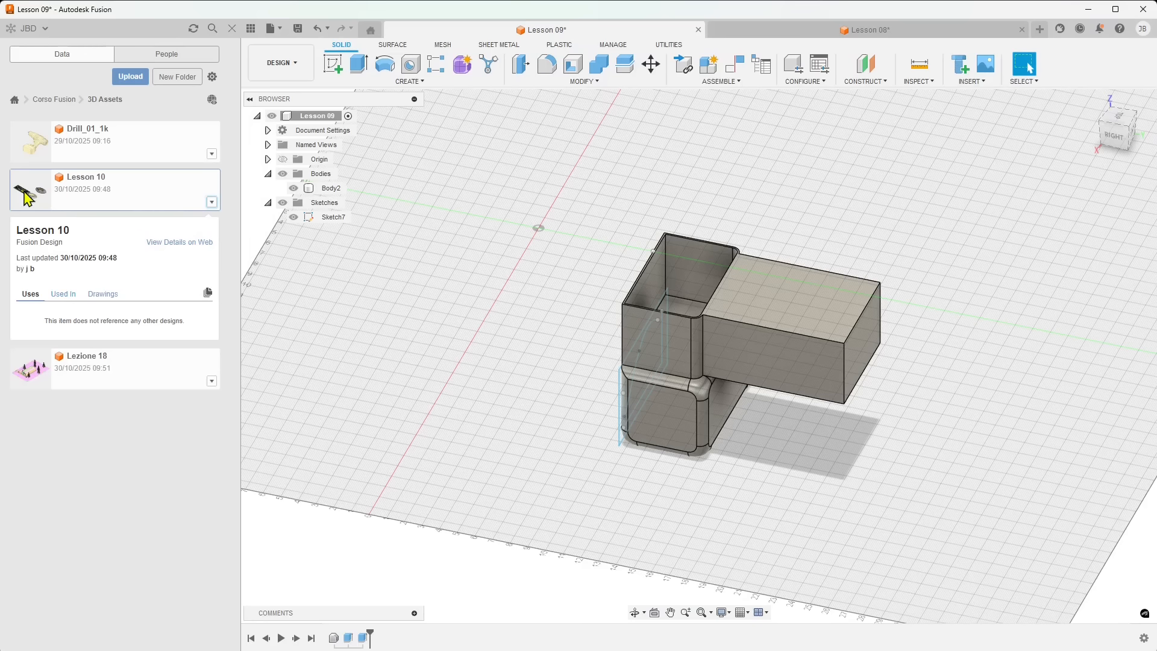
pyautogui.click(63, 294)
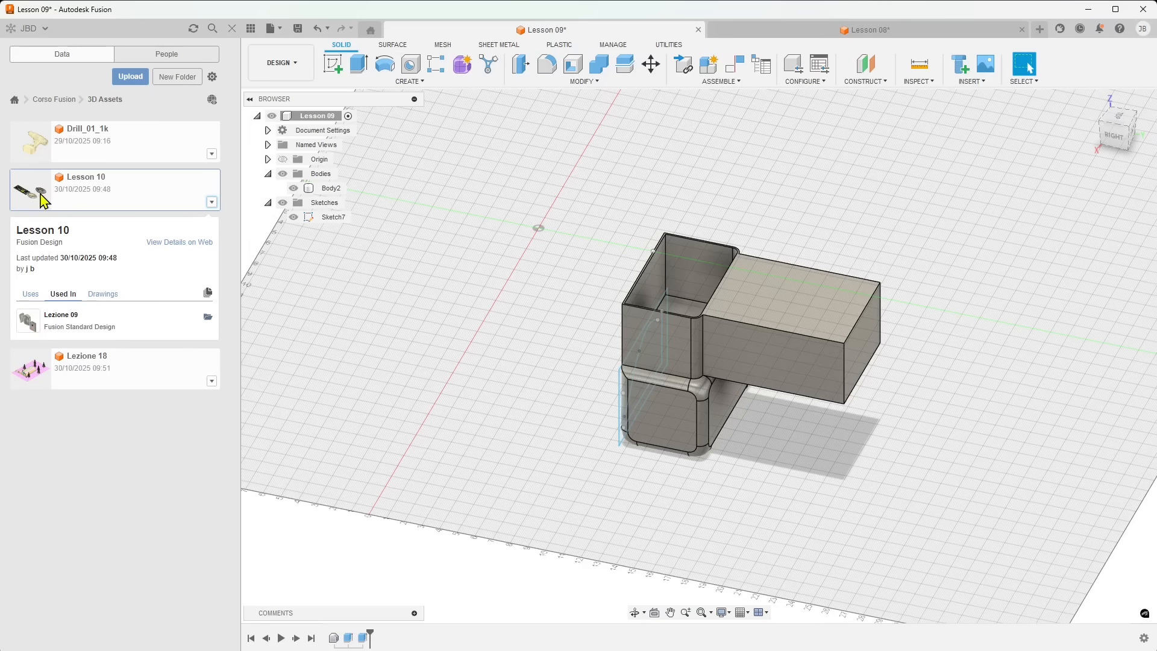
pyautogui.click(108, 298)
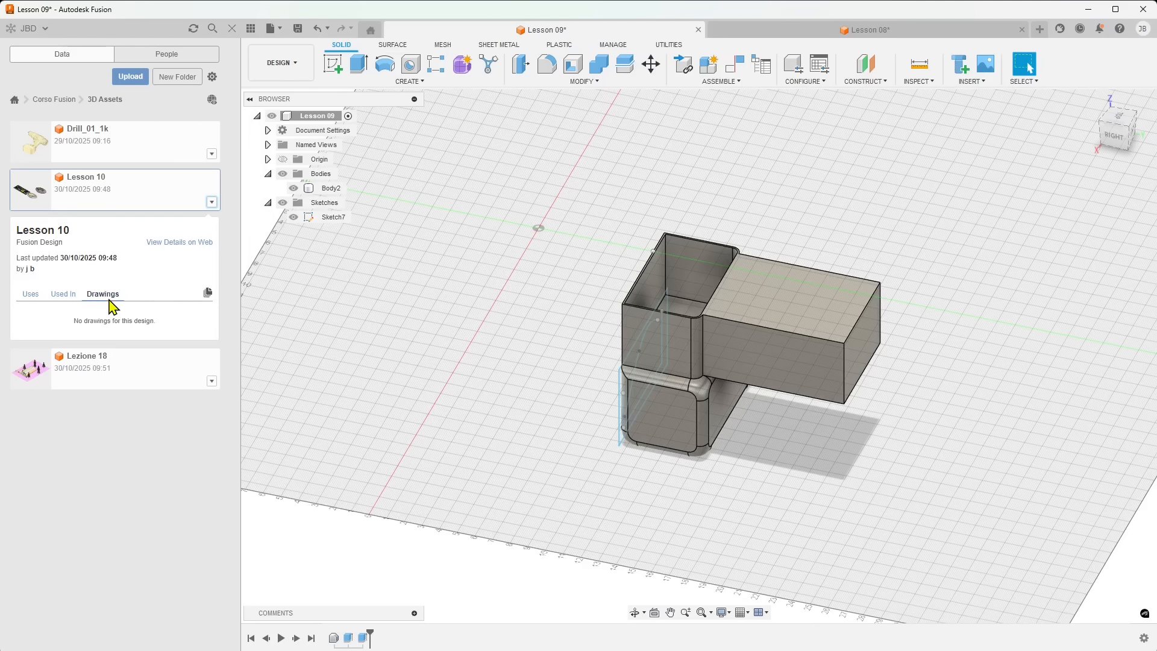
# - Examine which designs use Lezione 18 and Drill_01_1k
pyautogui.click(211, 382)
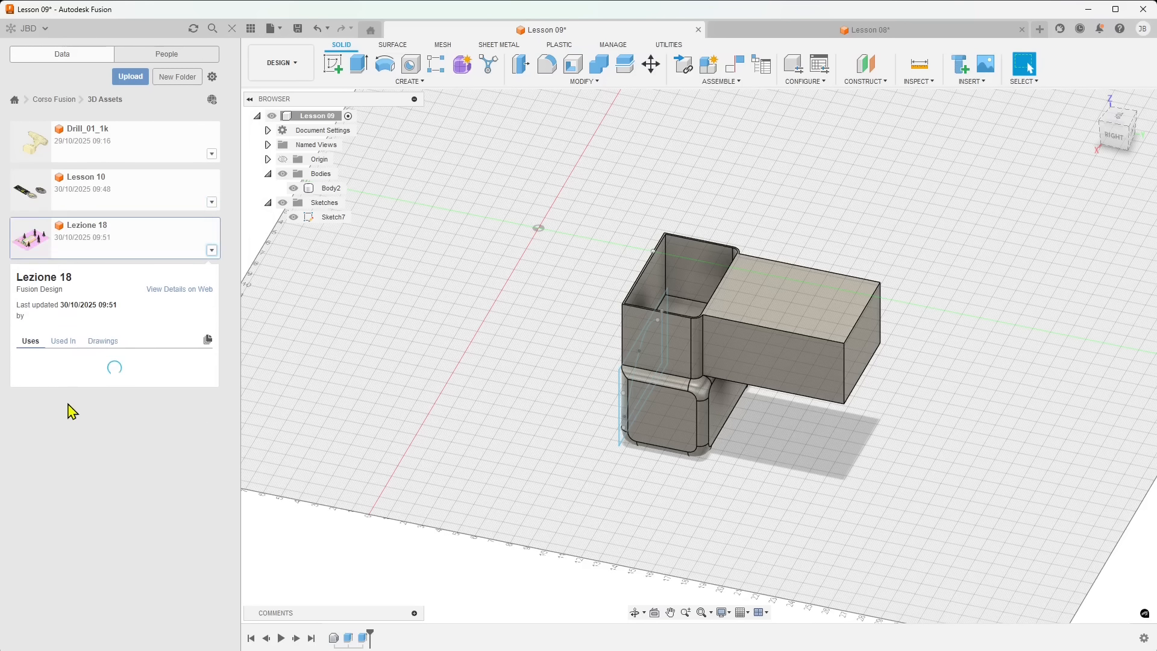
pyautogui.click(68, 342)
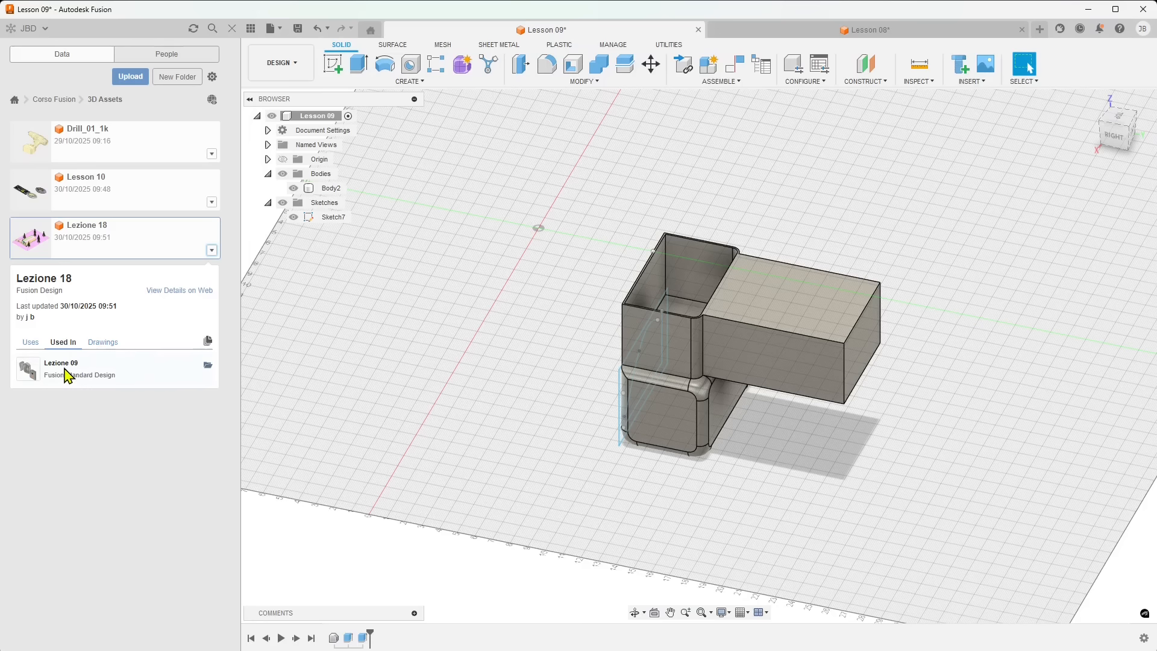
pyautogui.click(93, 152)
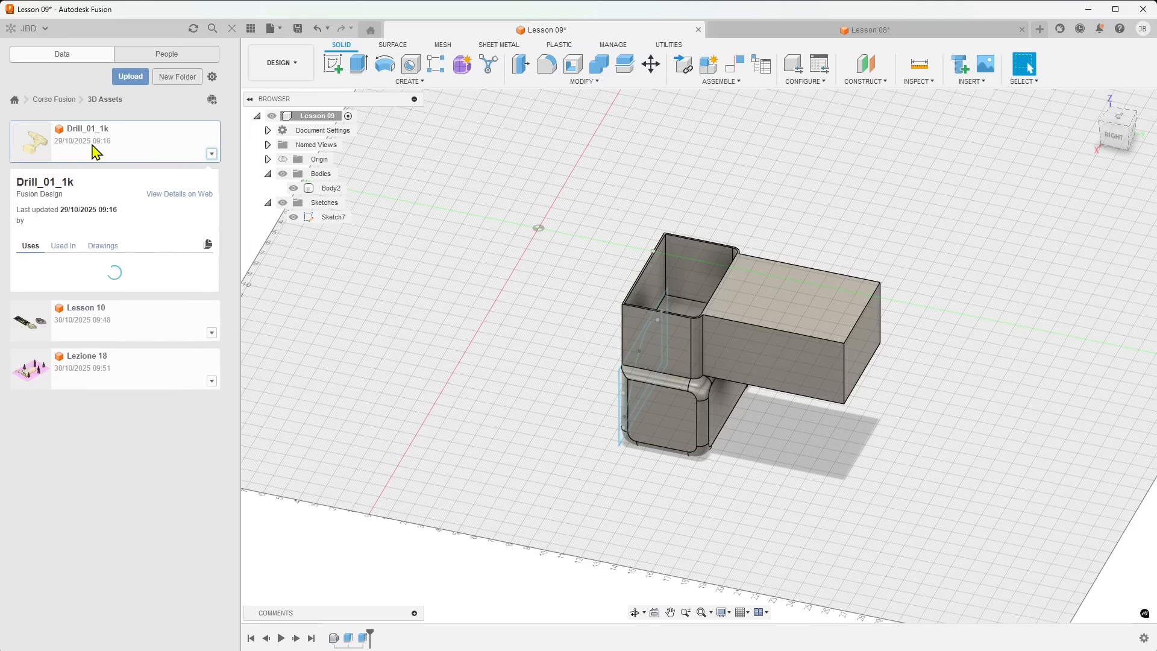
pyautogui.click(64, 248)
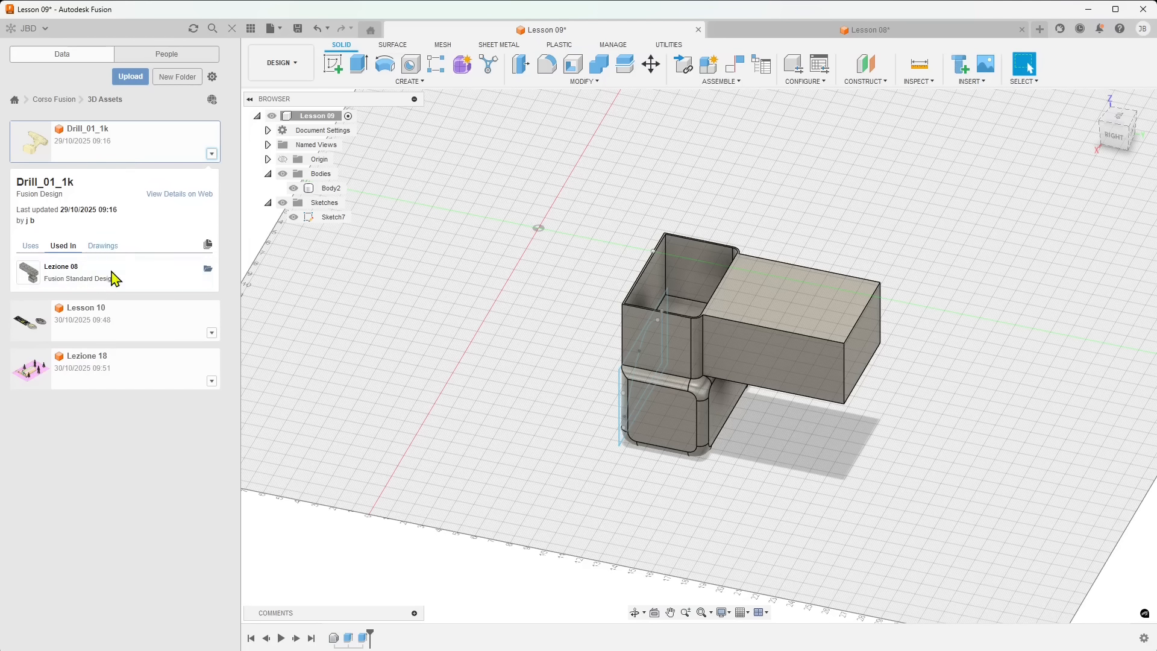
# - Roll the Lesson 09 timeline back to its start and insert the Lesson 10 design from 3D Assets into the model
pyautogui.click(130, 334)
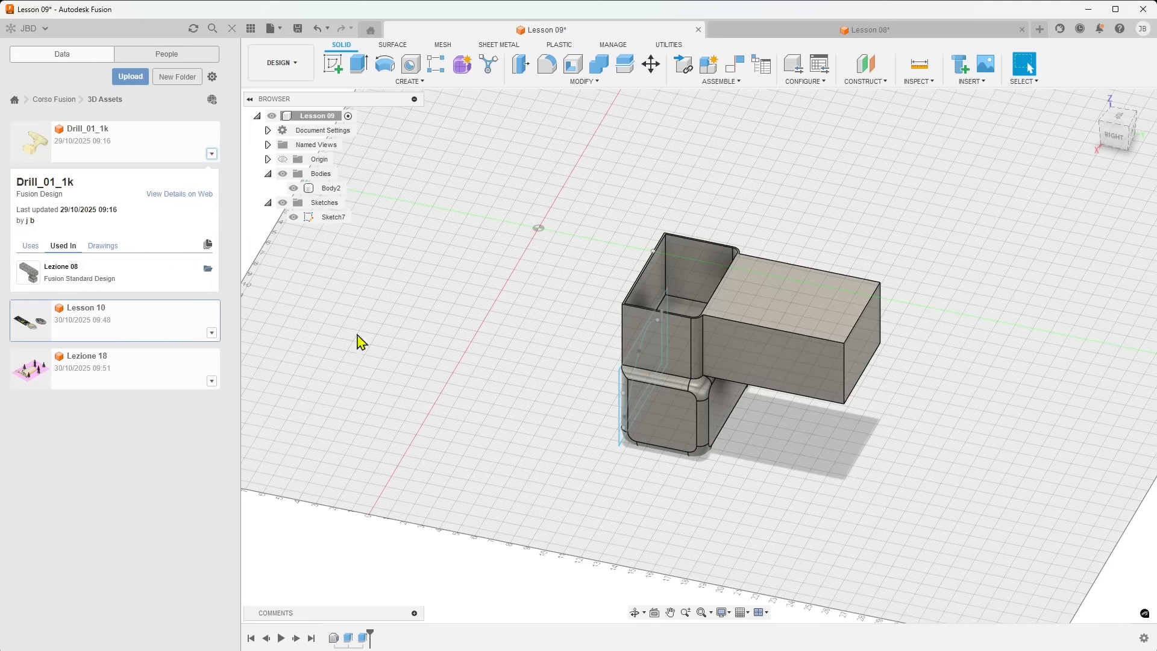
pyautogui.moveTo(369, 632); pyautogui.dragTo(325, 638)
pyautogui.keyDown('shift'); pyautogui.moveTo(538, 317); pyautogui.dragTo(641, 419, button='middle'); pyautogui.keyUp('shift')
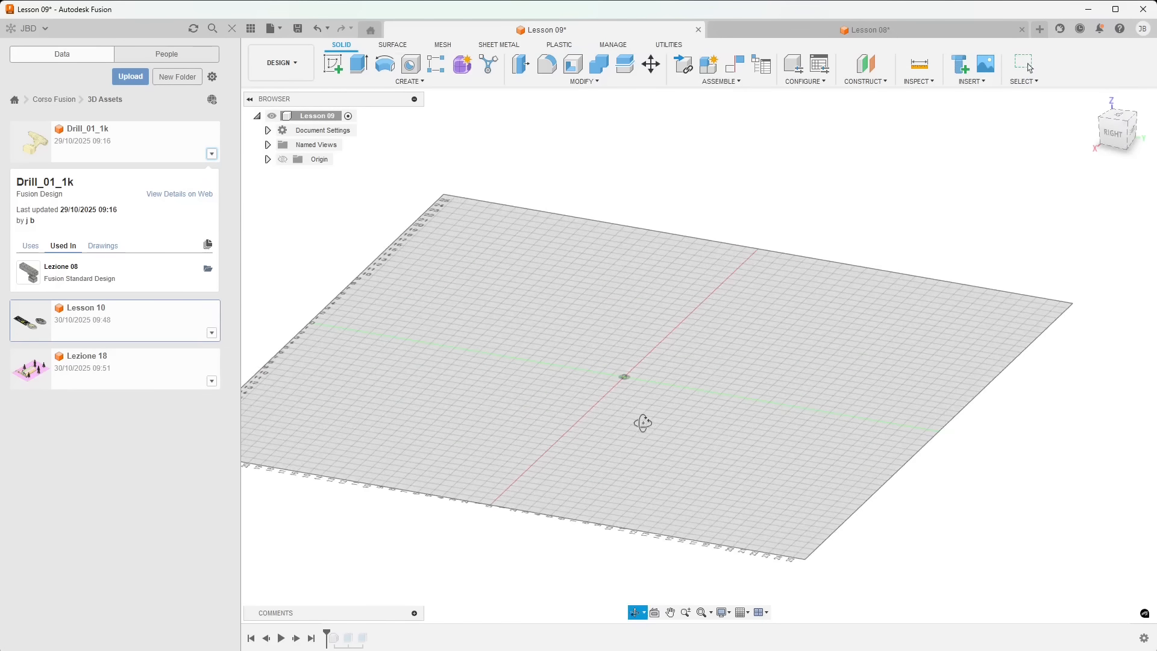
pyautogui.moveTo(93, 324); pyautogui.dragTo(584, 362)
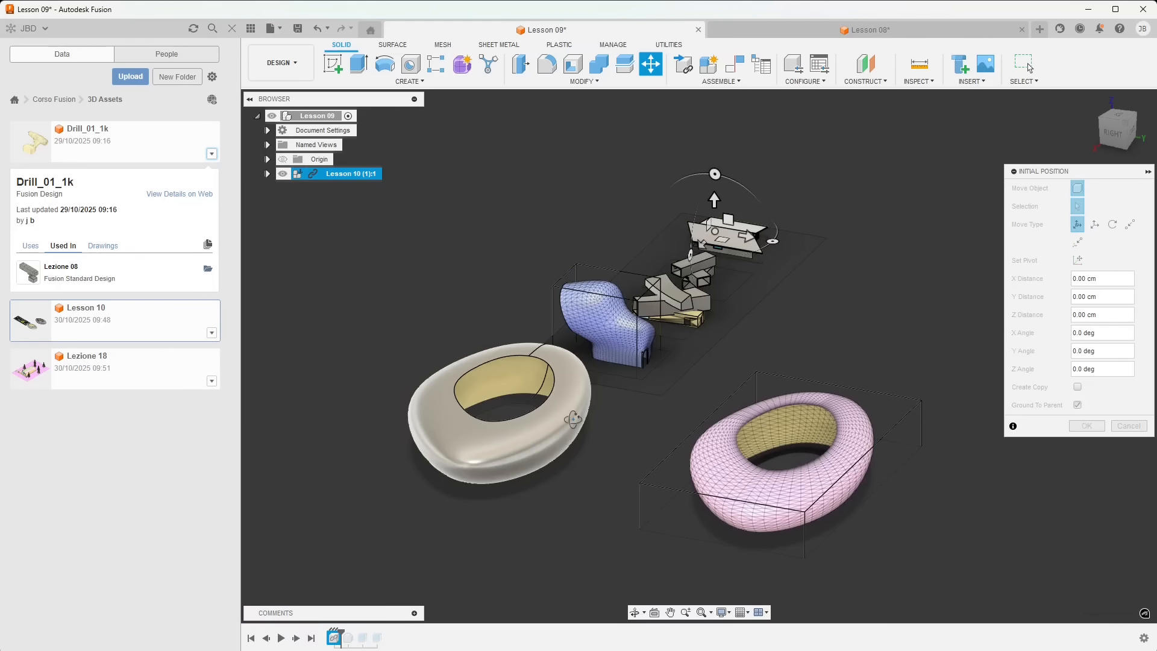
# - Expand the inserted Lesson 10 component down to its list of bodies, and accept its default initial position
pyautogui.keyDown('shift'); pyautogui.moveTo(521, 415); pyautogui.dragTo(615, 415, button='middle'); pyautogui.keyUp('shift')
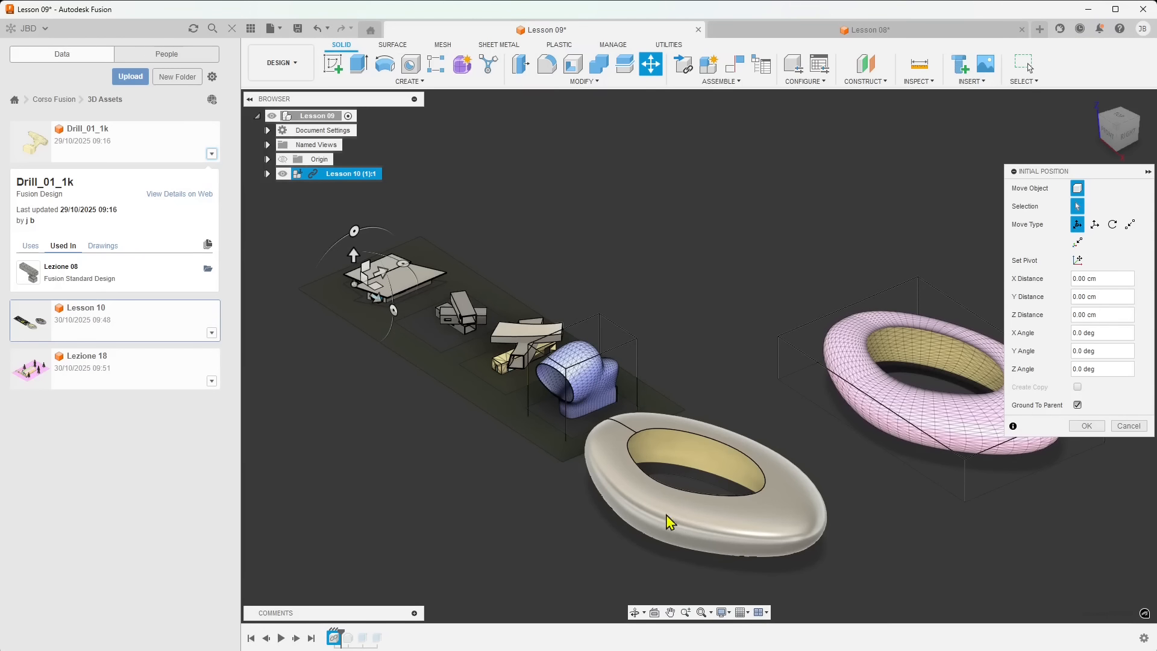
pyautogui.click(267, 173)
pyautogui.click(279, 232)
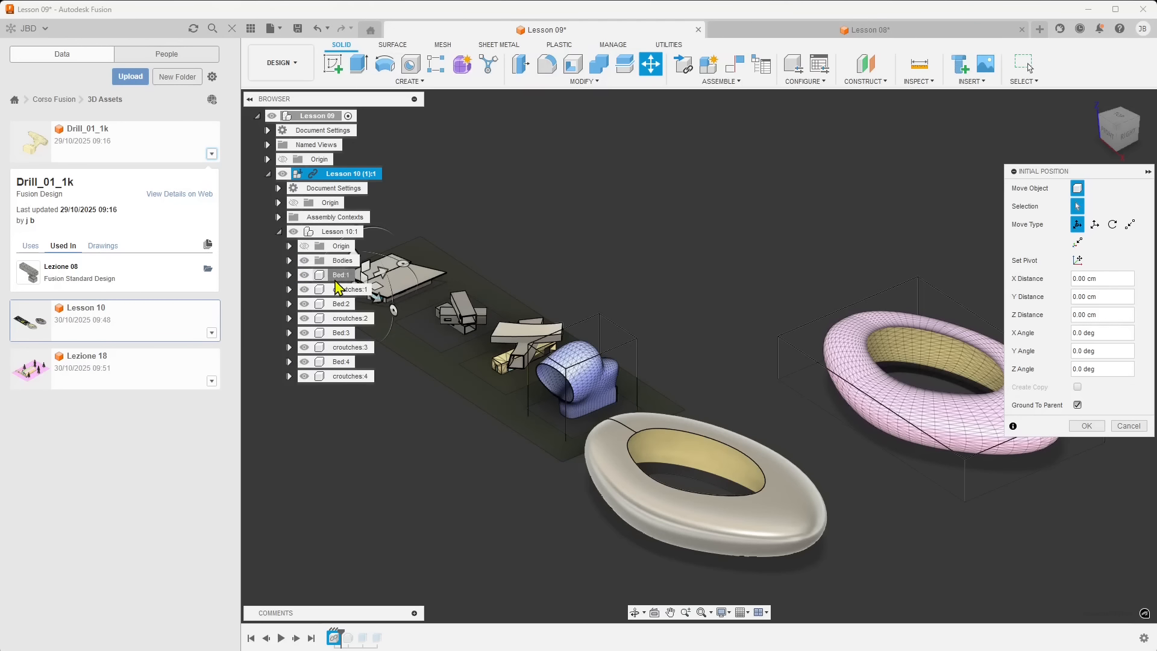
pyautogui.click(288, 261)
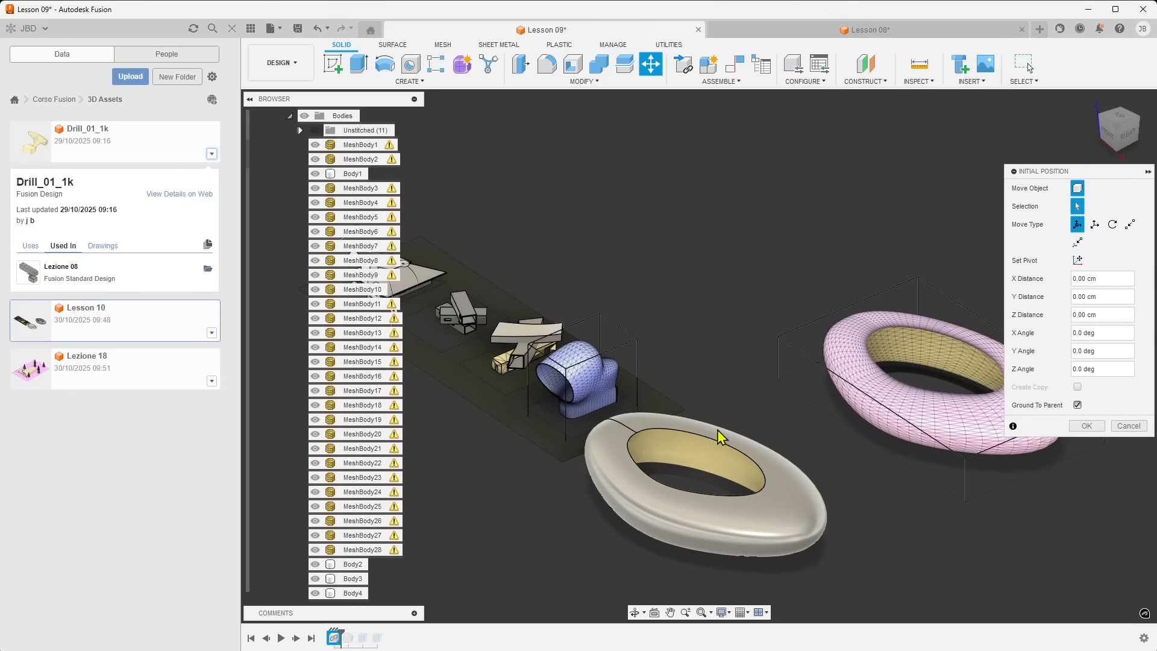
pyautogui.keyDown('shift'); pyautogui.moveTo(714, 432); pyautogui.dragTo(699, 424, button='middle'); pyautogui.keyUp('shift')
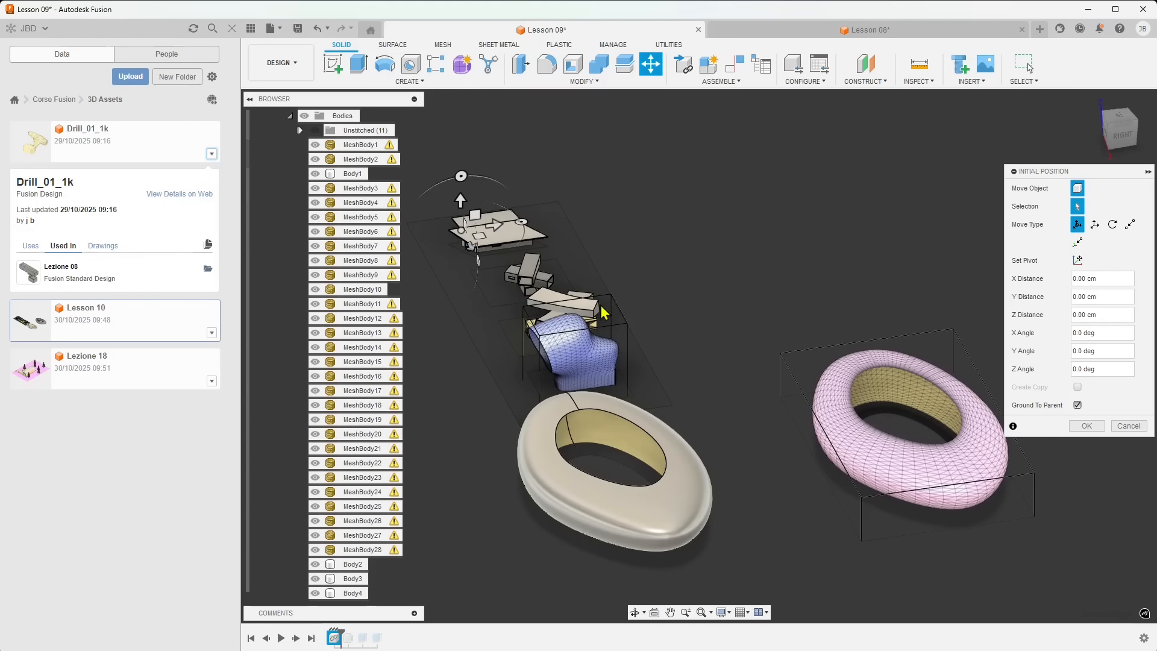
pyautogui.keyDown('shift'); pyautogui.moveTo(473, 361); pyautogui.dragTo(500, 289, button='middle'); pyautogui.keyUp('shift')
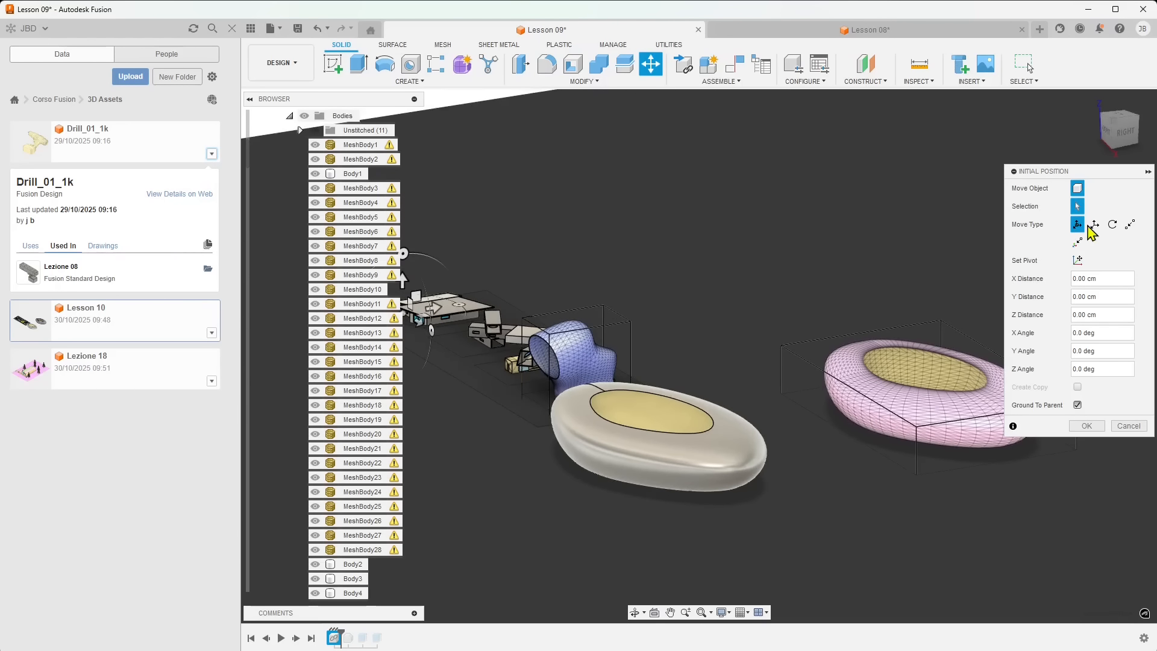
pyautogui.click(1087, 426)
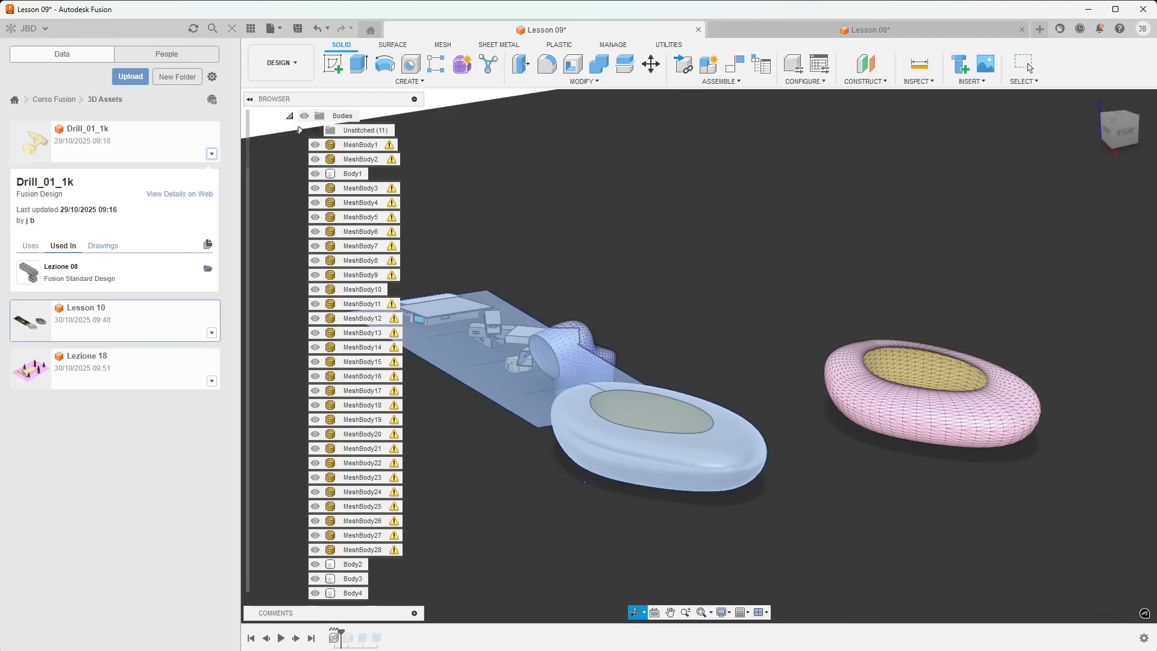
pyautogui.keyDown('shift'); pyautogui.moveTo(612, 491); pyautogui.dragTo(628, 464, button='middle'); pyautogui.keyUp('shift')
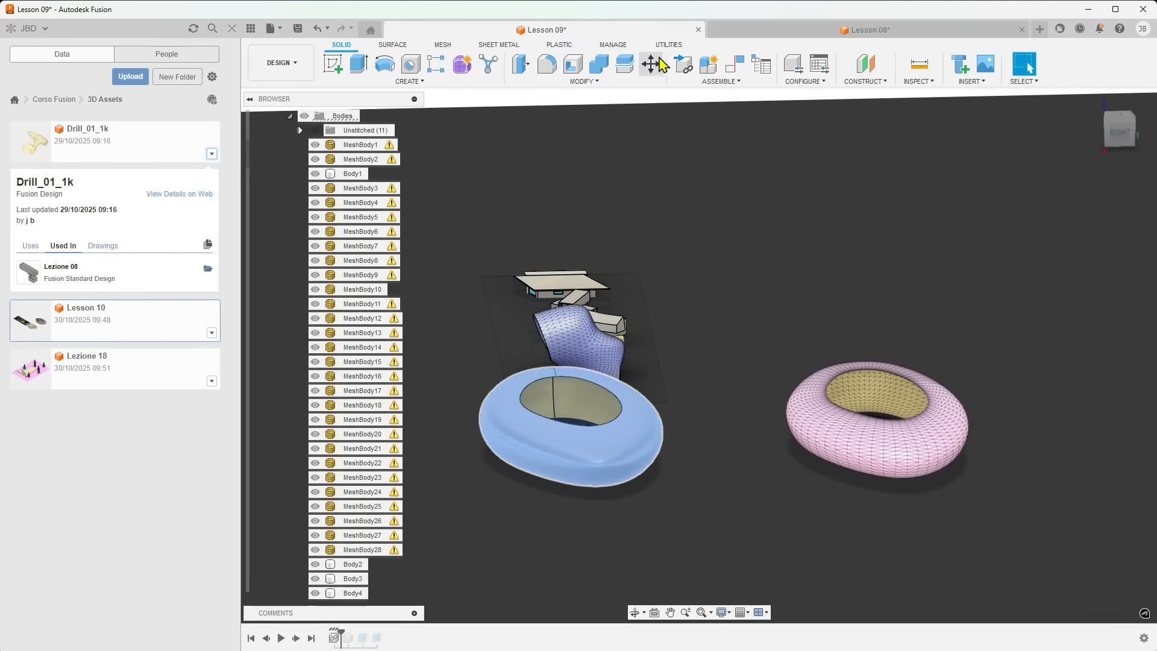
pyautogui.click(650, 63)
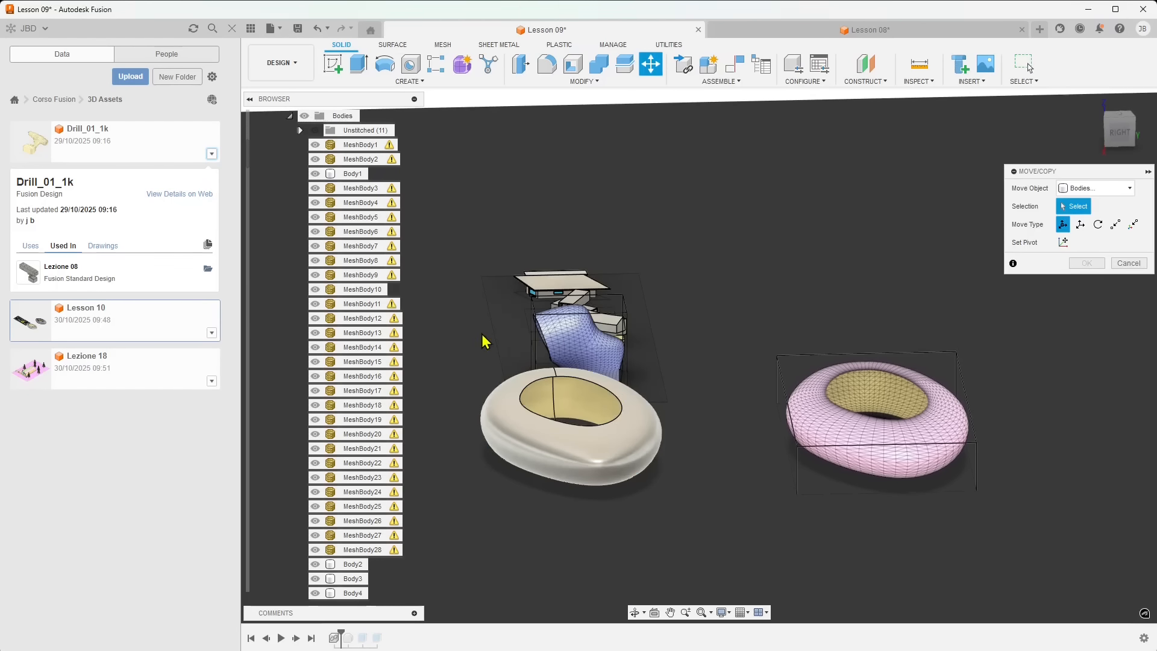
pyautogui.click(1128, 263)
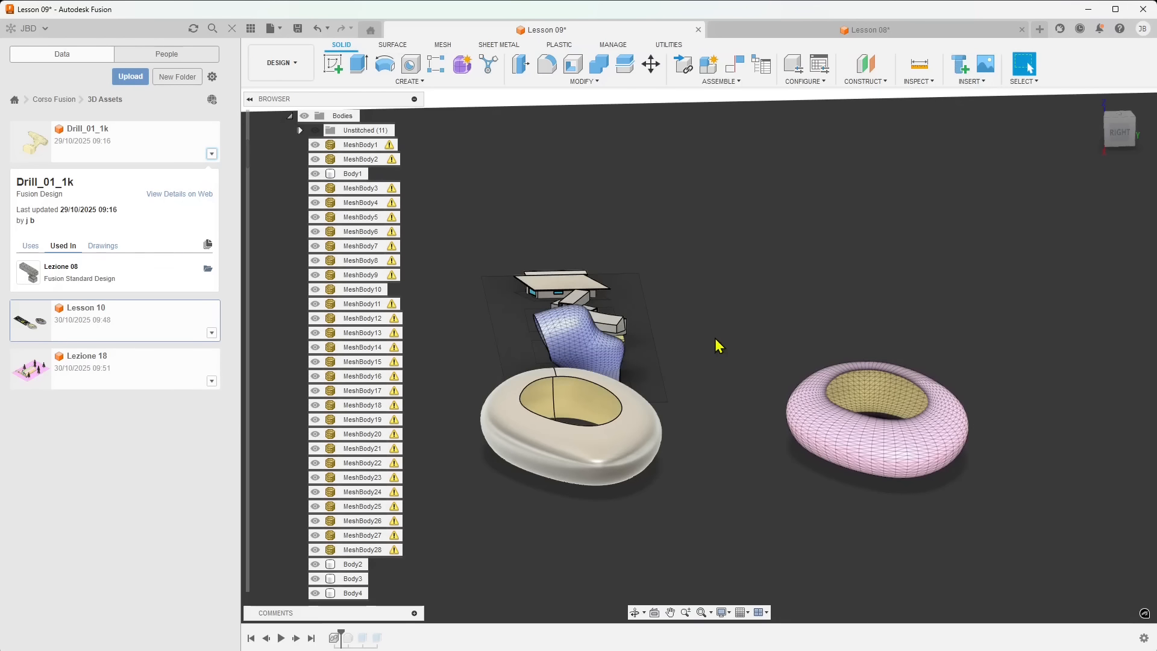
# - Locate the smooth ring-shaped body in the window and in the browser tree, and select Body1 of the Lesson 10 component
pyautogui.click(649, 438)
pyautogui.rightClick(645, 432)
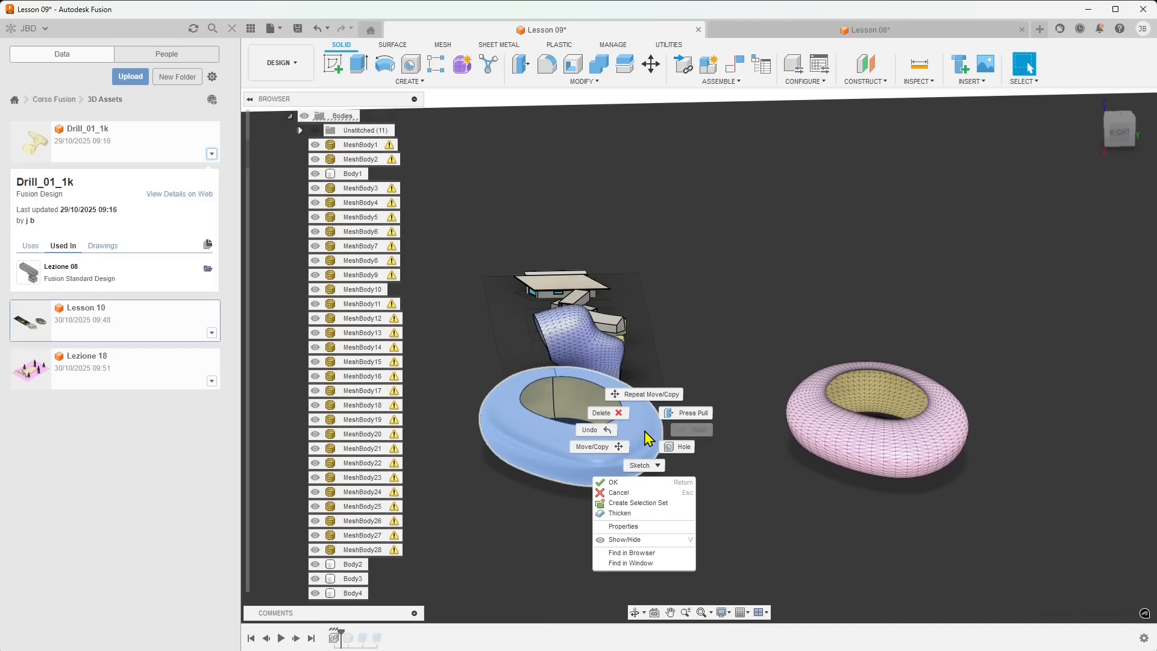
pyautogui.click(640, 564)
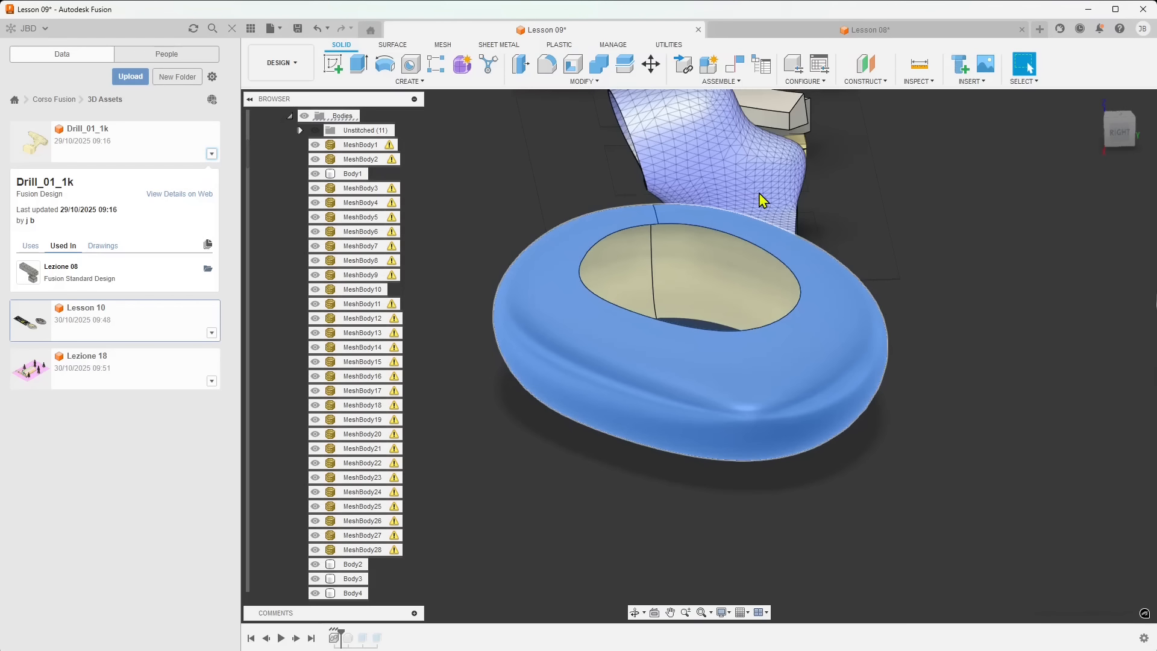
pyautogui.rightClick(689, 378)
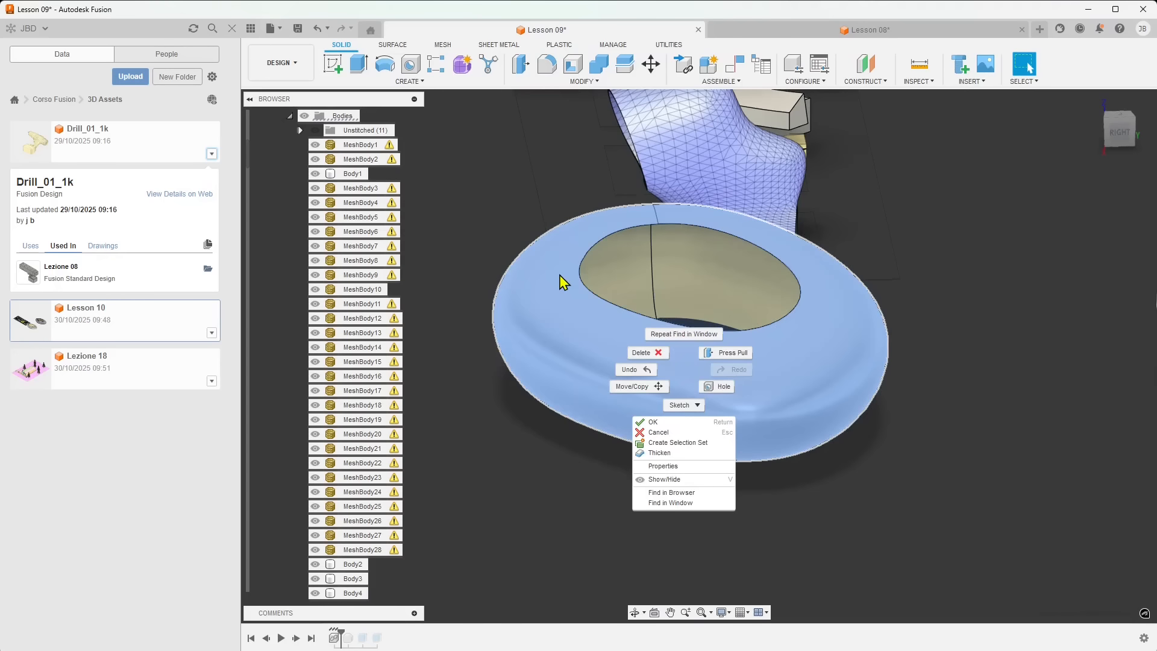
pyautogui.click(673, 493)
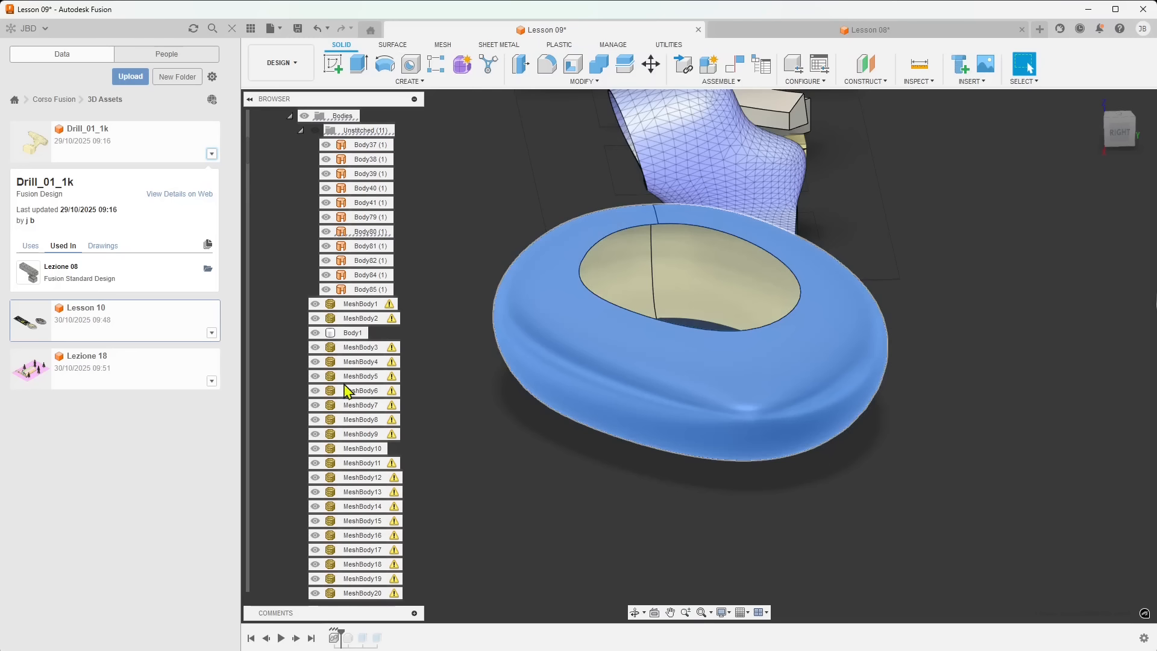
pyautogui.click(347, 335)
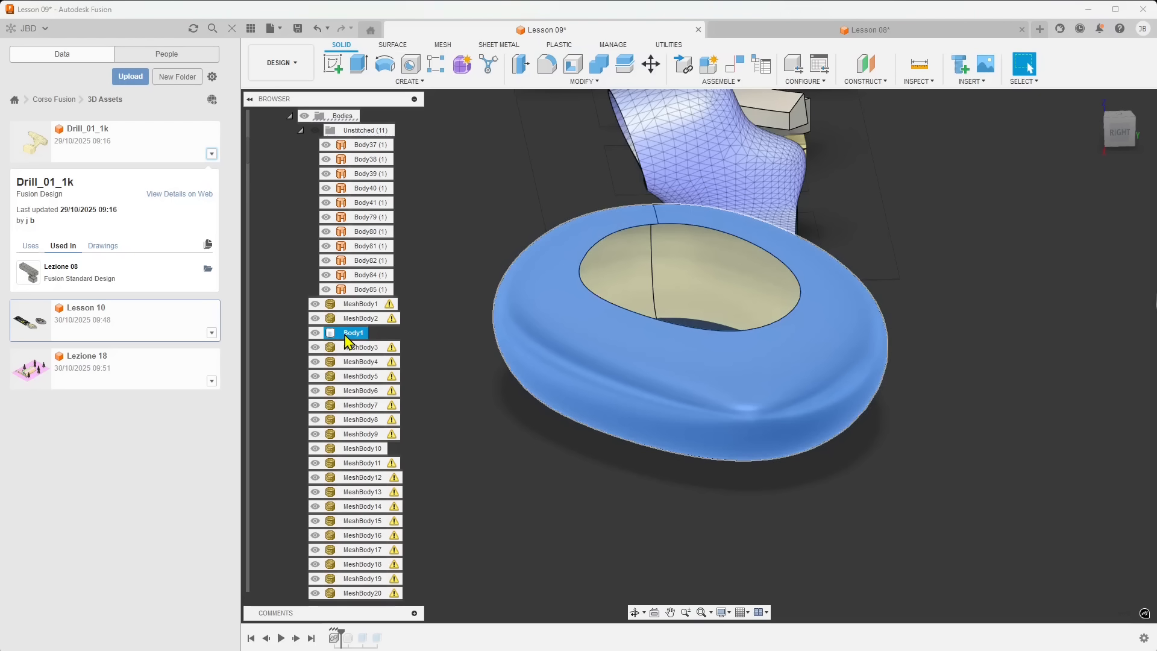